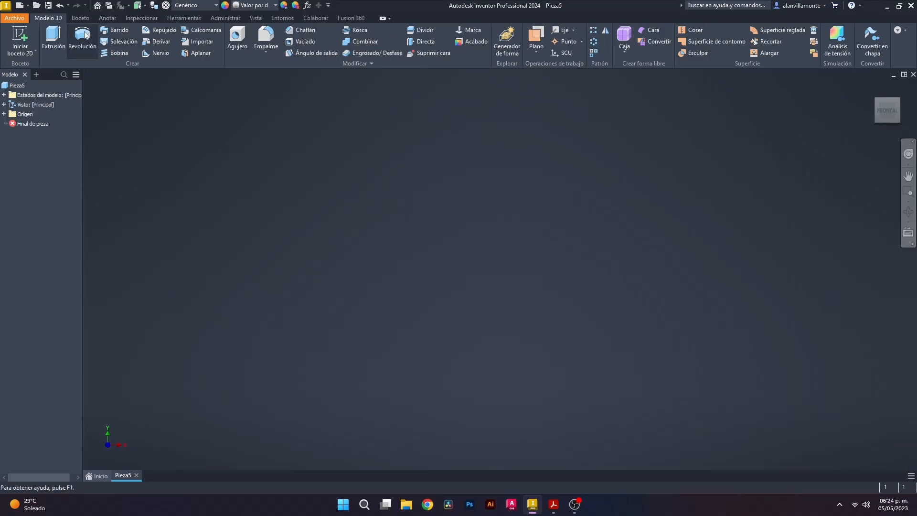
Step: Start a sketch on the horizontal XZ origin plane and draw a 75 by 75 mm rectangle centred on the origin
click(125, 48)
click(160, 103)
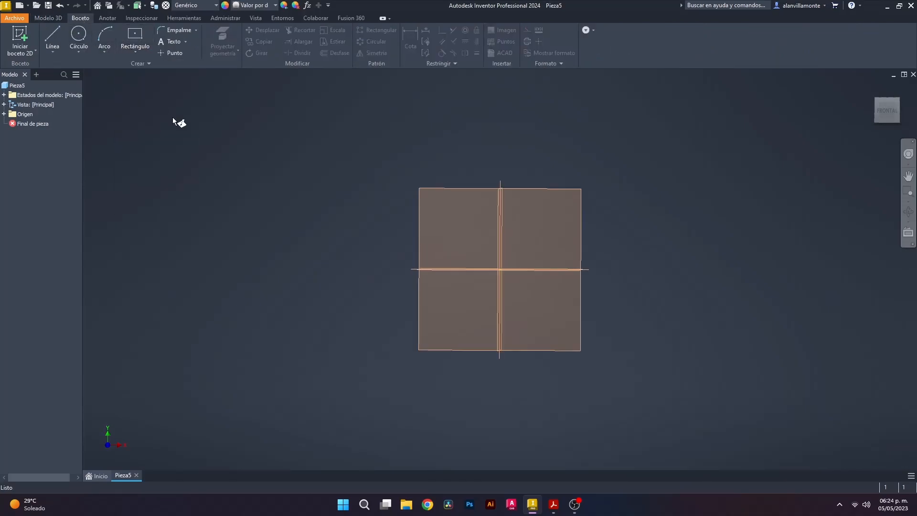
click(480, 292)
click(500, 268)
scroll(594, 219, up, 2)
scroll(595, 219, up, 2)
text(7)
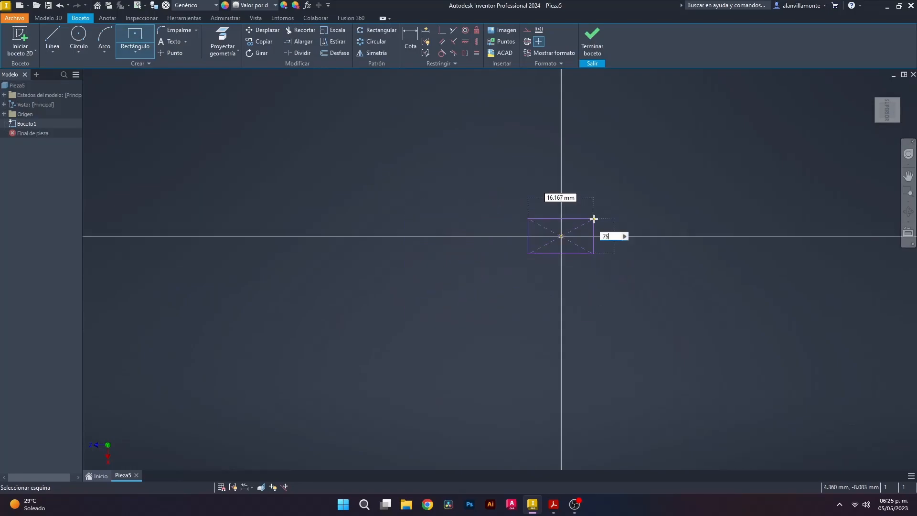
text(5)
key(Tab)
text(75)
key(Return)
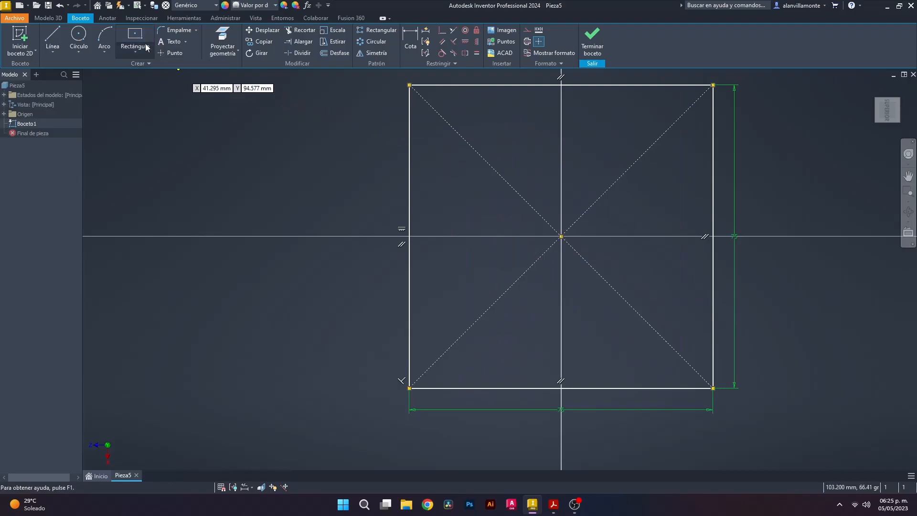
Step: Round all four corners of the square with 8 mm sketch fillets
click(178, 31)
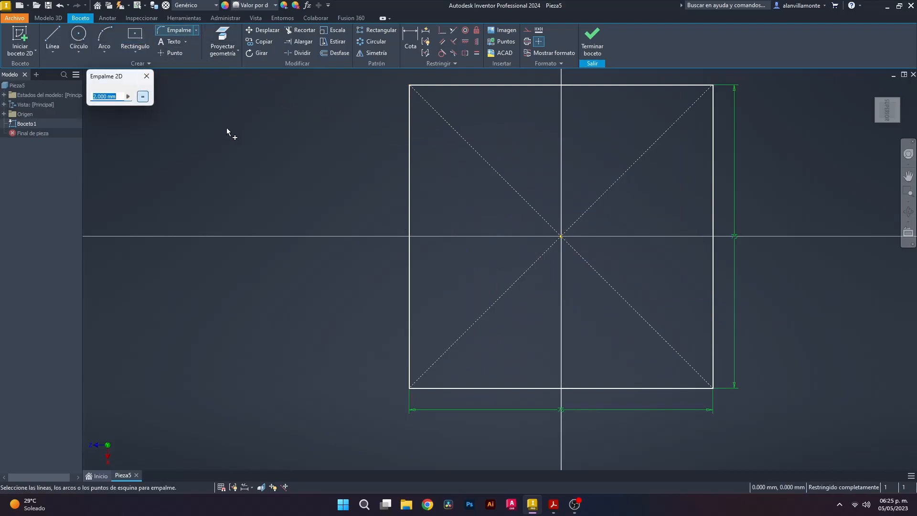
text(8)
click(420, 86)
click(410, 139)
click(410, 356)
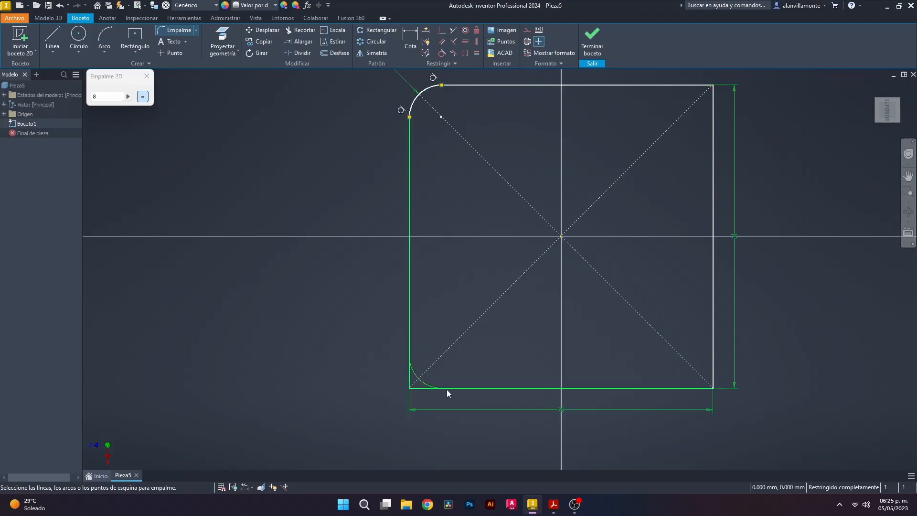
click(466, 388)
click(676, 388)
click(713, 361)
click(713, 168)
click(667, 85)
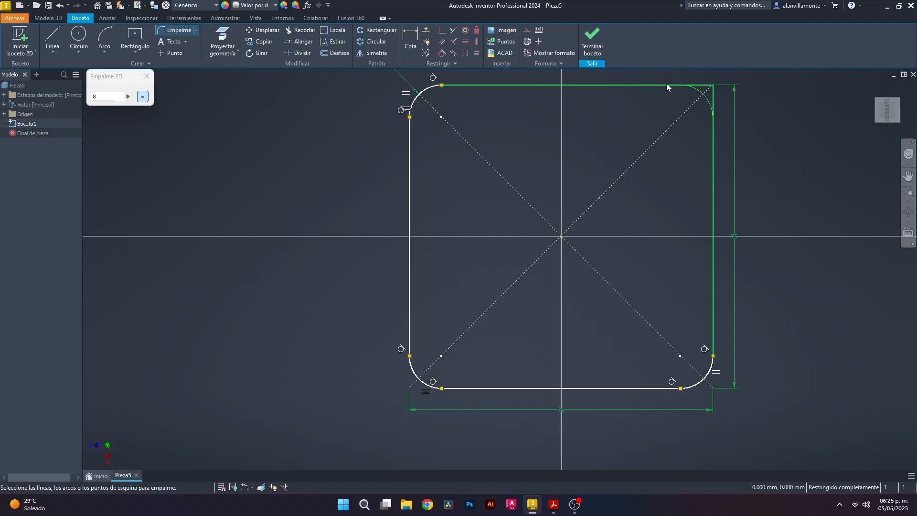
Step: Draw 8 mm diameter circles at three of the corner fillet centres, leaving out the upper-right corner of the square
click(79, 38)
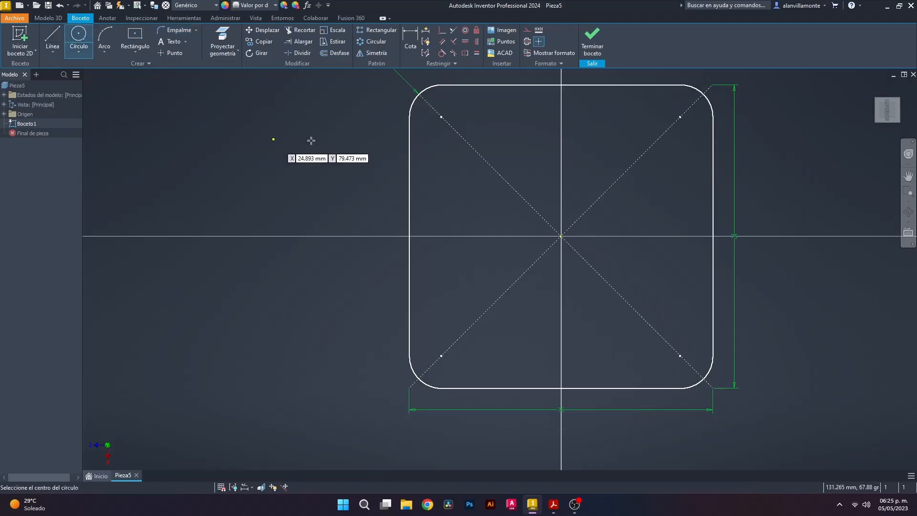
click(441, 117)
text(8)
key(Return)
click(439, 356)
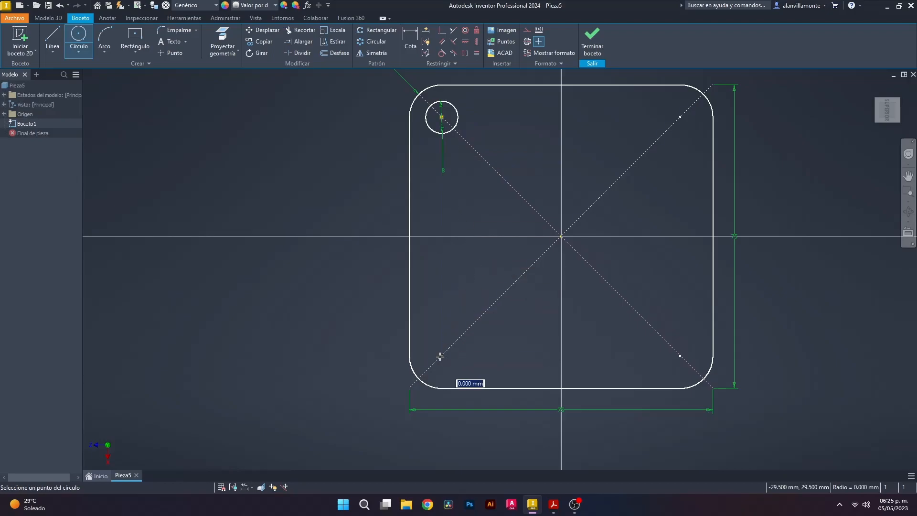
text(8)
key(Return)
click(680, 356)
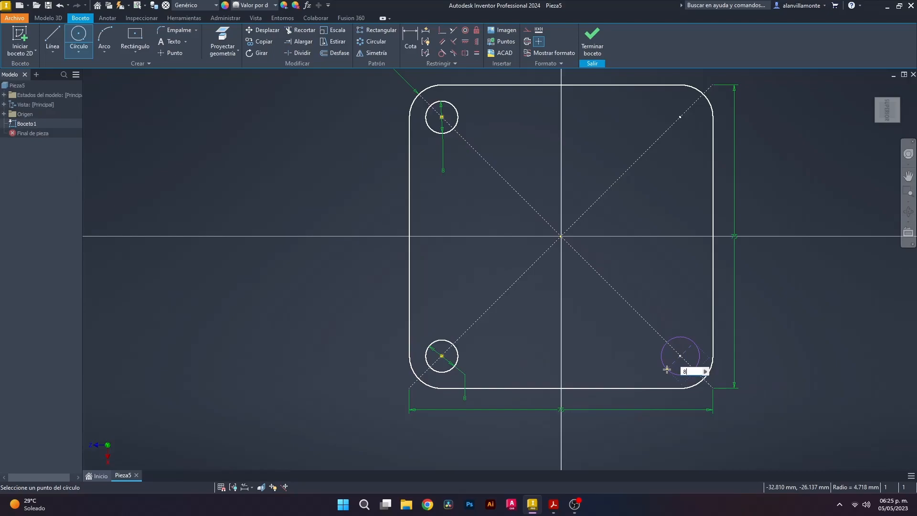
text(8)
key(Return)
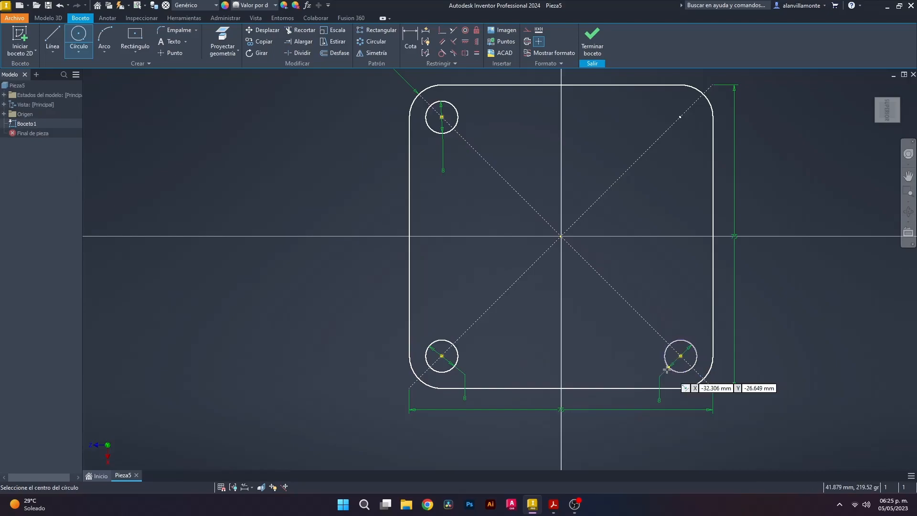
Step: Draw a 9 mm diameter circle at the centre of the square's upper-right corner fillet
click(680, 116)
text(8)
key(Return)
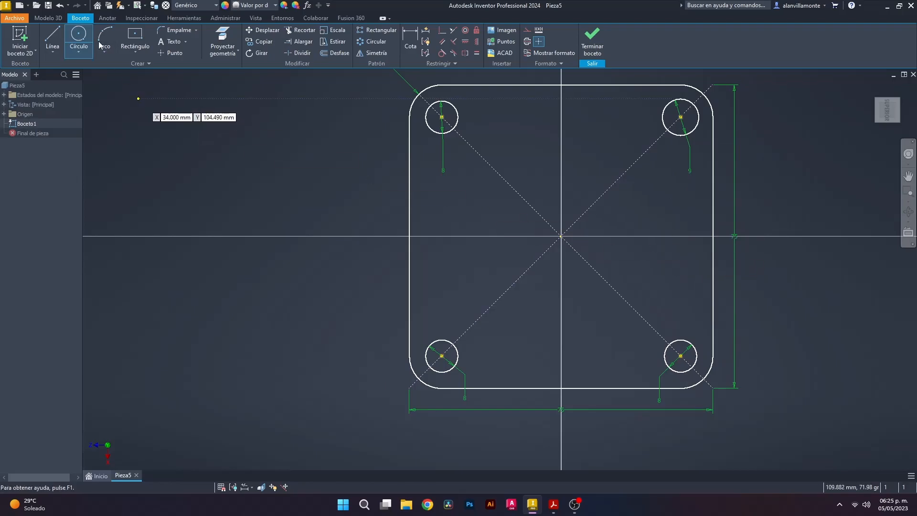
Step: Check the plate thickness in the PDF drawing in Acrobat Reader and extrude the plate profile 15 mm upward in Inventor, leaving the four holes open
click(49, 17)
click(54, 38)
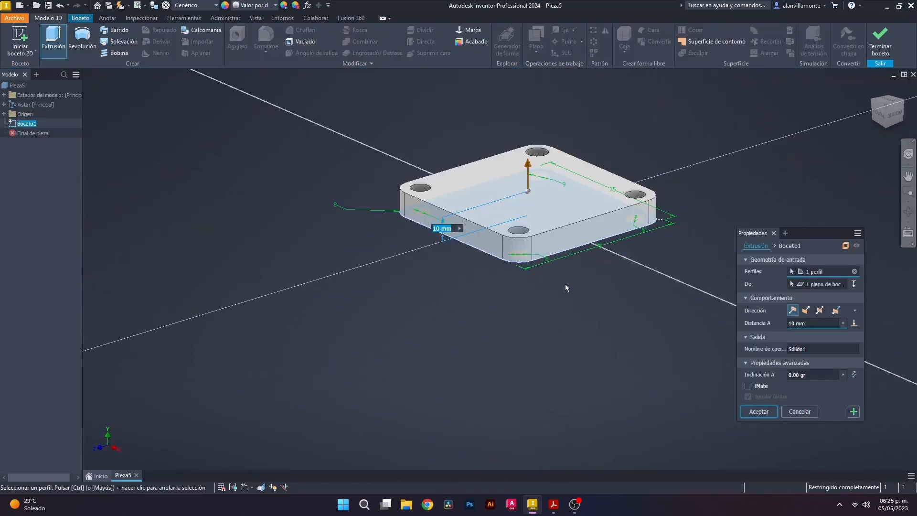
key(alt+Tab)
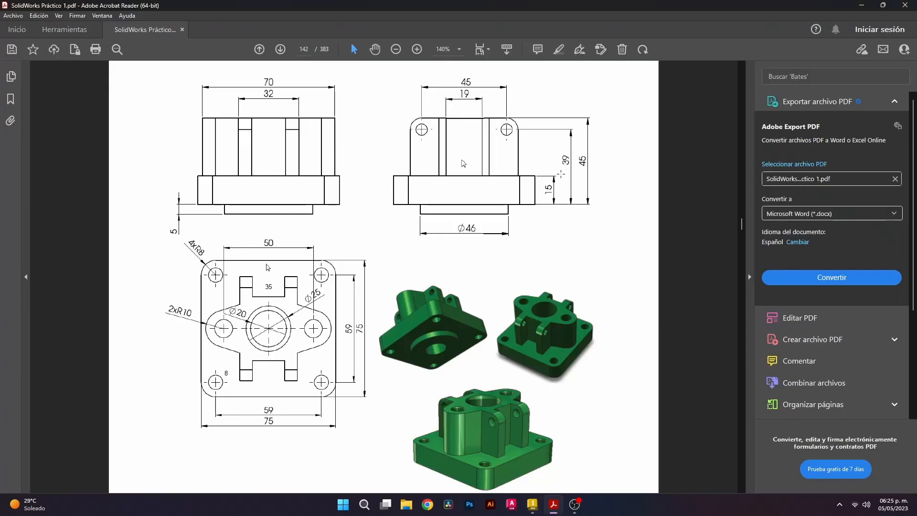
key(alt+Tab)
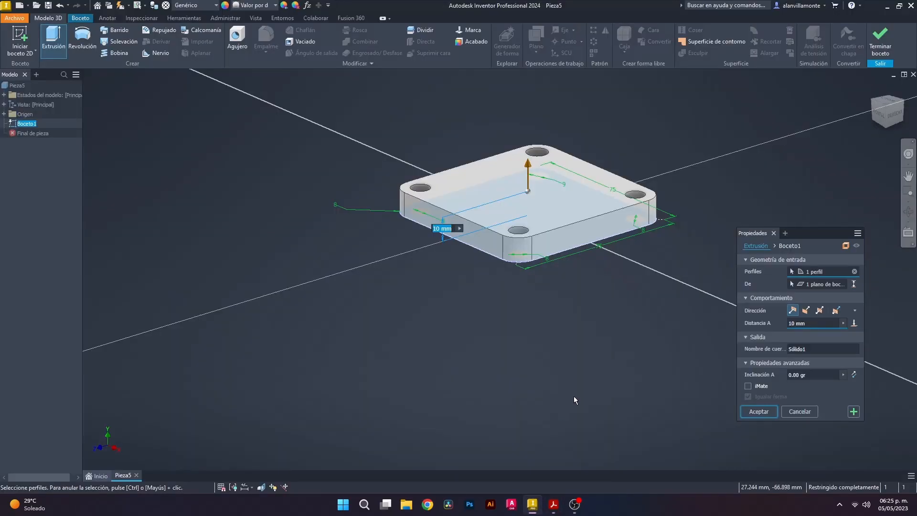
key(Return)
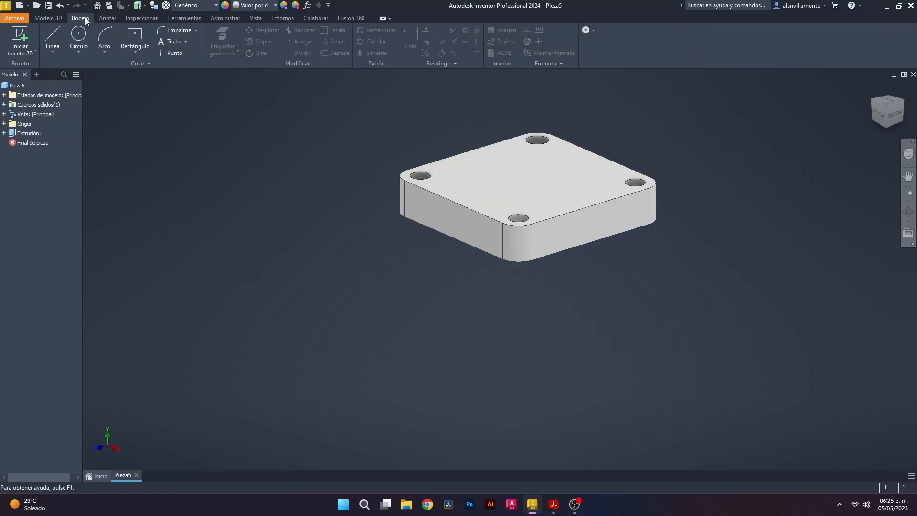
Step: Start a sketch on the plate's top face and draw a 35 mm diameter circle centred on the origin
click(78, 34)
click(497, 172)
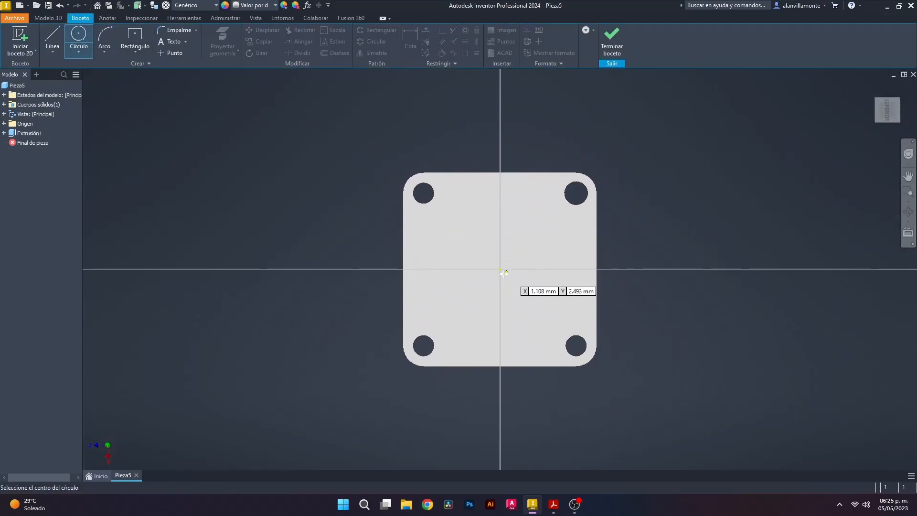
click(501, 269)
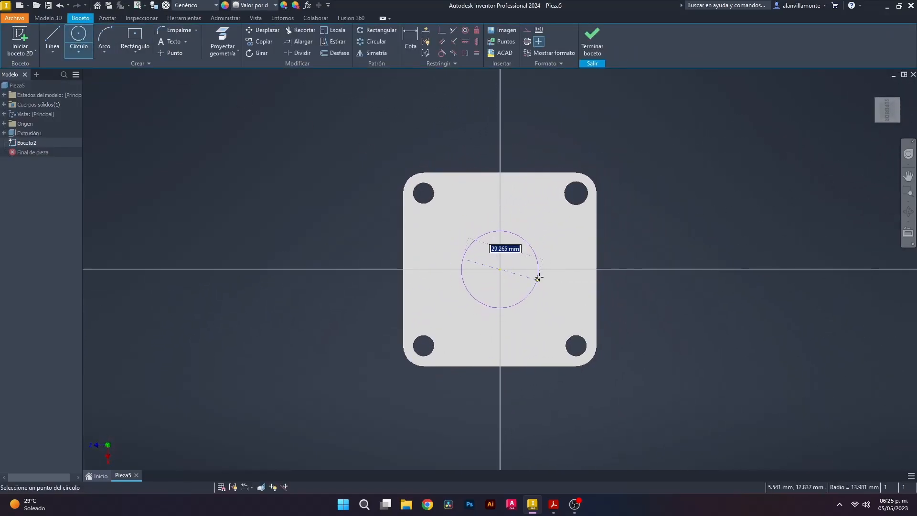
text(35)
key(Return)
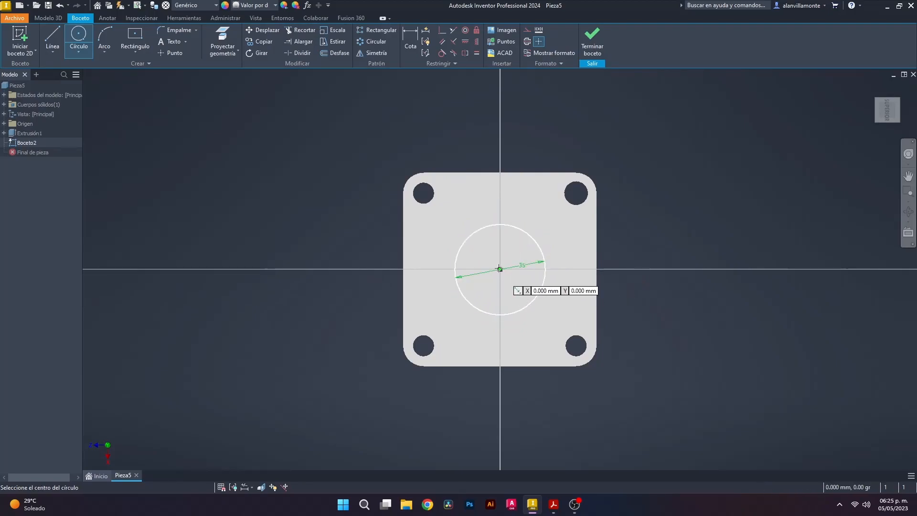
Step: Draw a 20 mm diameter circle to the left of the central circle, level with its centre
click(422, 269)
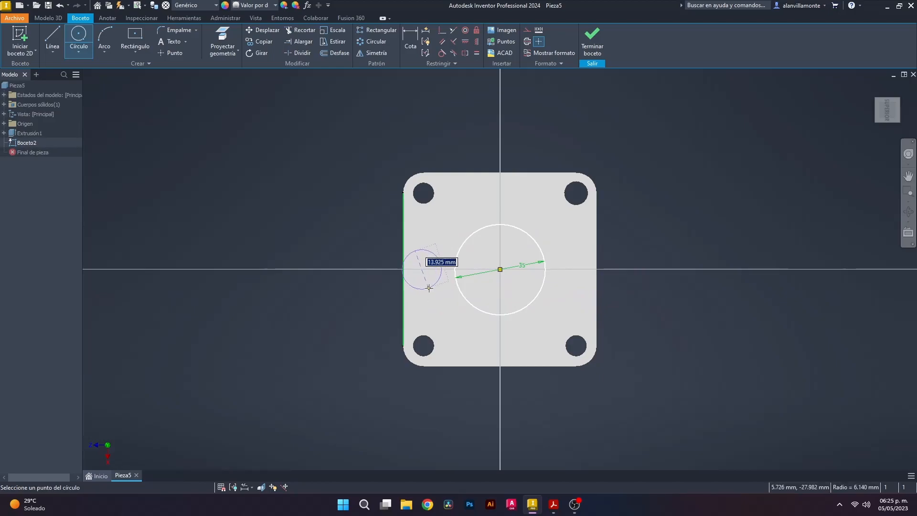
text(2)
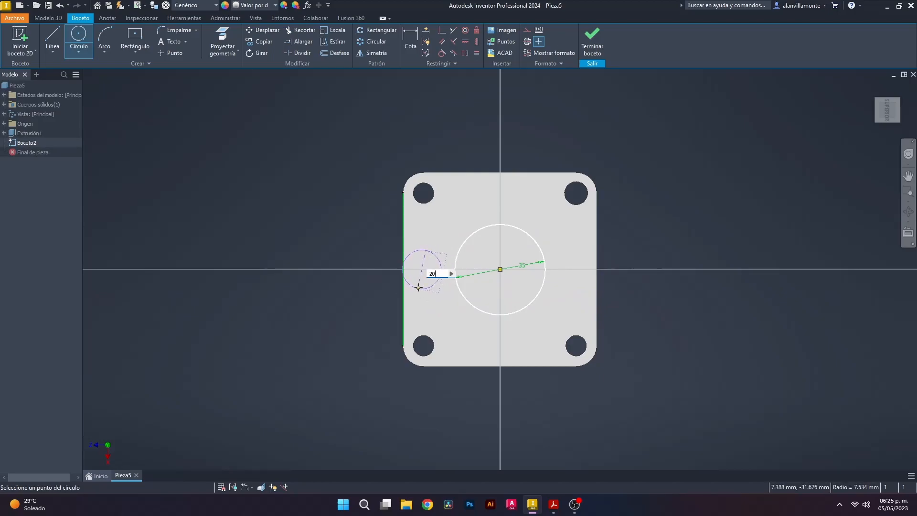
text(0)
key(Return)
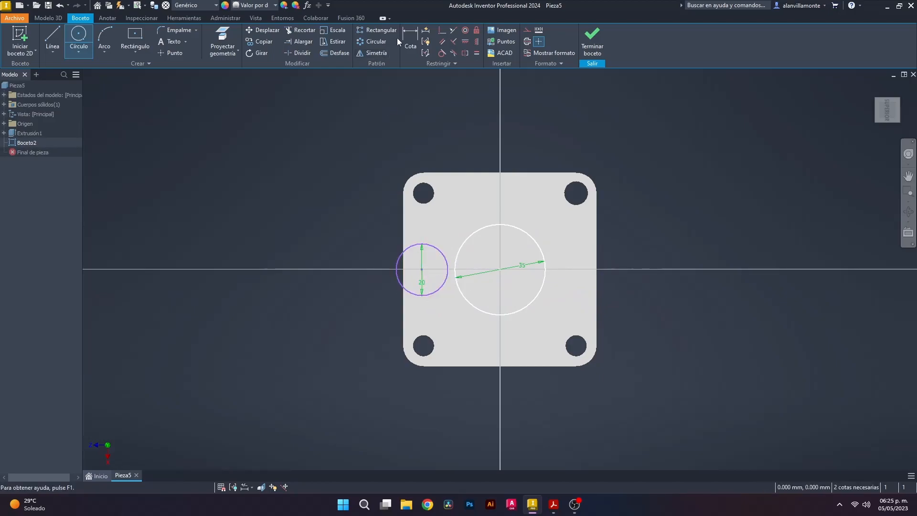
click(410, 39)
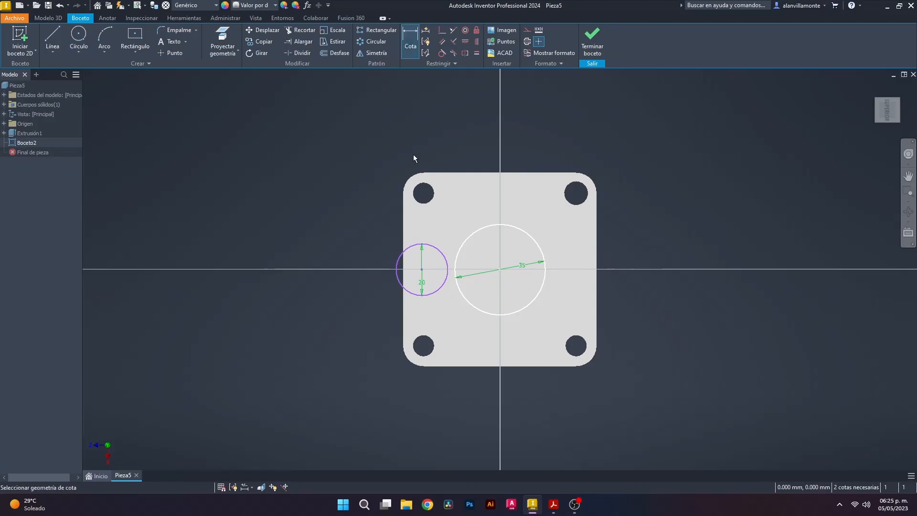
click(422, 272)
key(Escape)
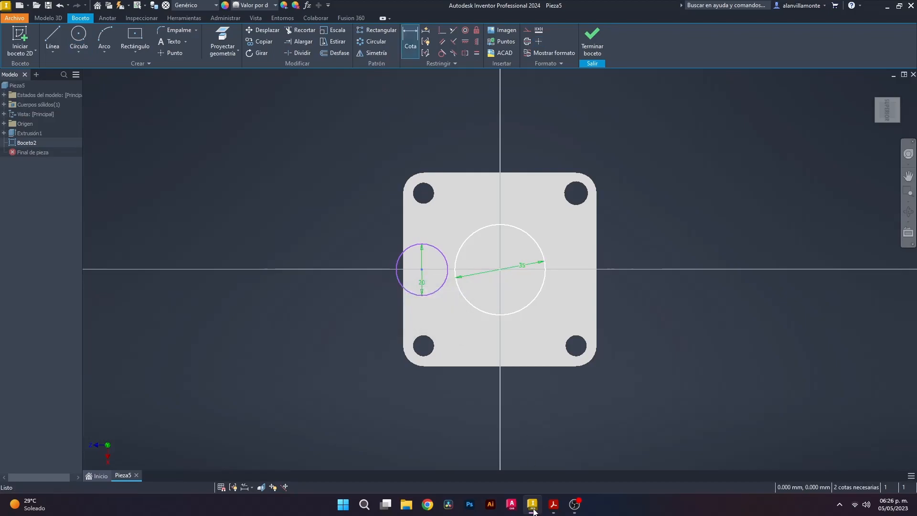
Step: Check the spacing in the PDF drawing and dimension the 20 mm circle's centre 25 mm from the central circle's centre in Inventor
click(554, 506)
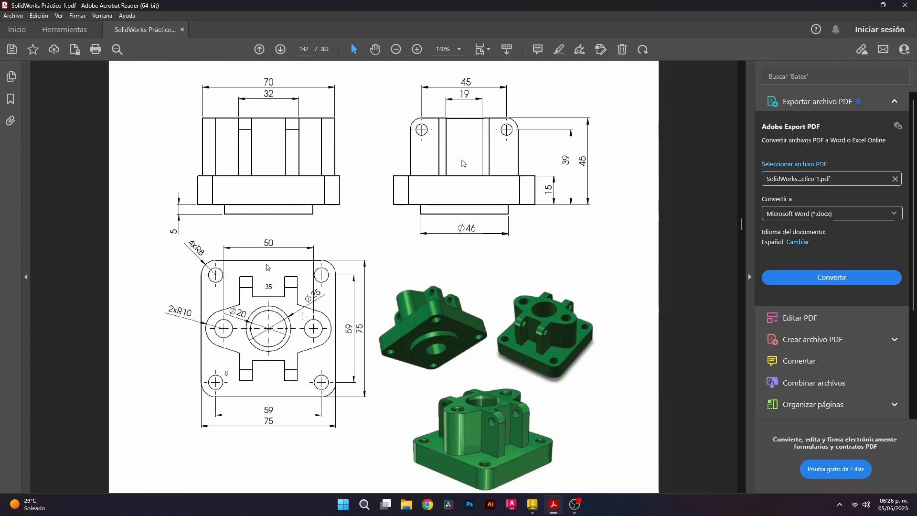
key(alt+Tab)
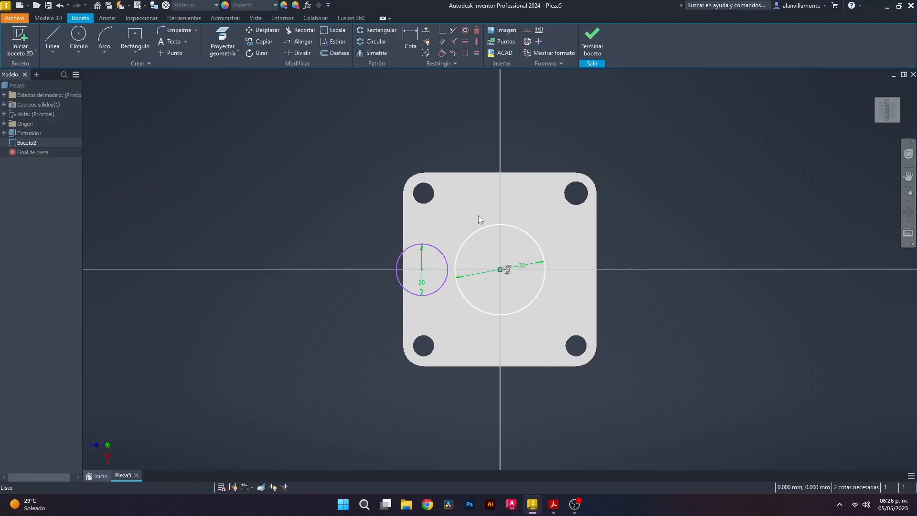
click(410, 41)
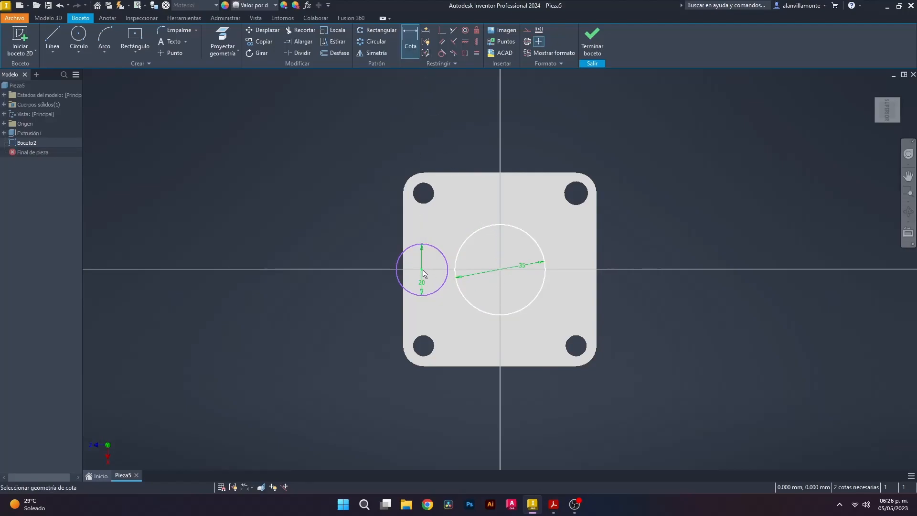
click(500, 270)
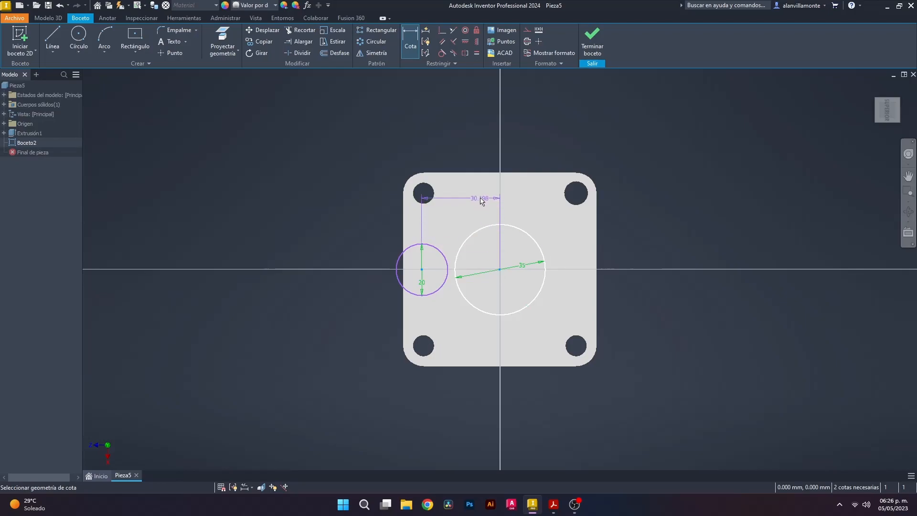
click(469, 209)
text(2)
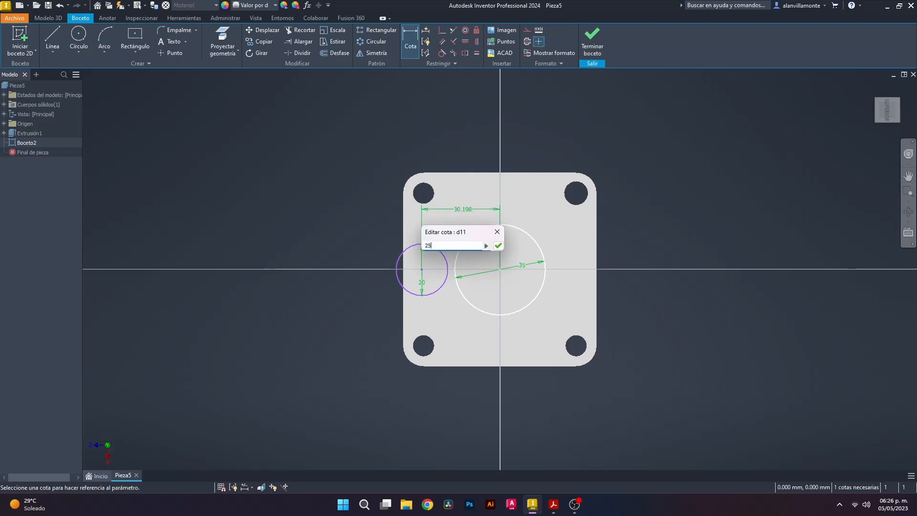
text(5)
key(Return)
Step: Align the 20 mm circle's centre with the central circle's centre using the Vertical constraint
click(476, 42)
click(452, 279)
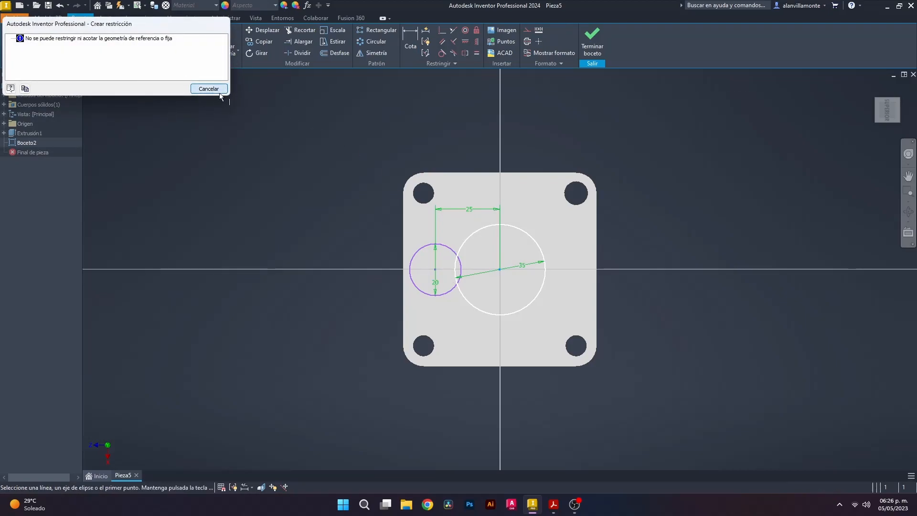
click(208, 89)
click(435, 269)
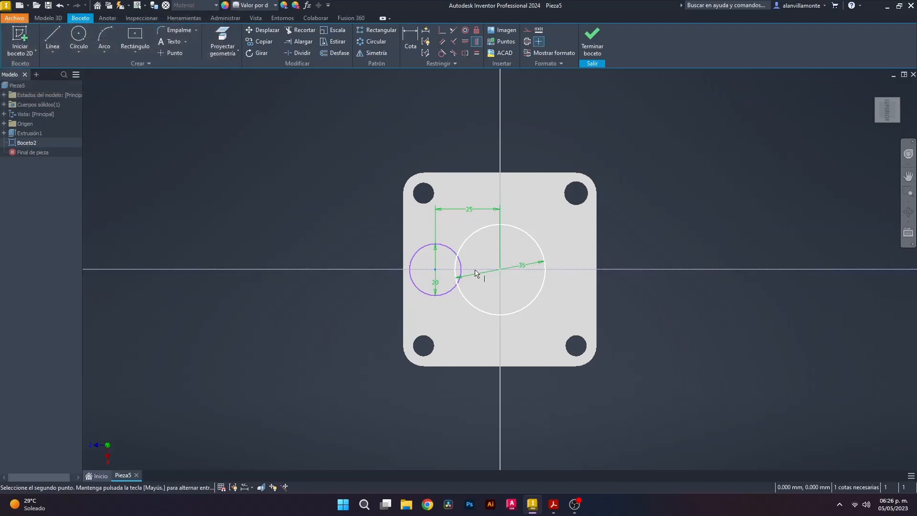
click(499, 269)
key(Escape)
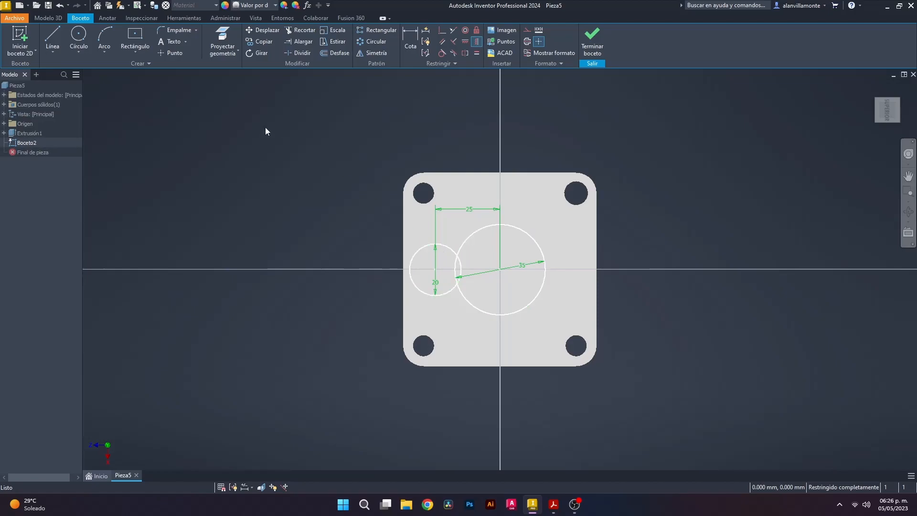
Step: Sketch a circle about 14.5 mm in diameter on the opposite side of the central circle from the 20 mm circle
click(78, 35)
click(573, 270)
key(Escape)
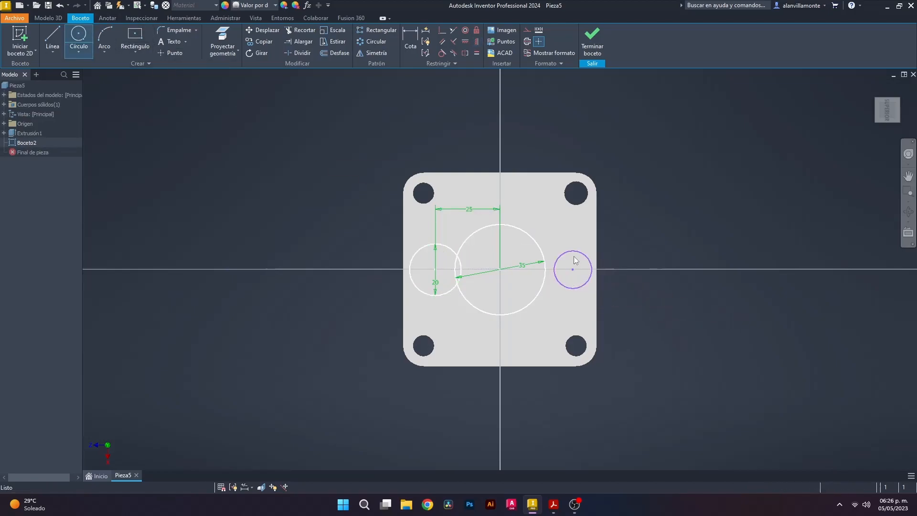
Step: Dimension the new circle's centre 25 mm from the central circle's centre
click(409, 37)
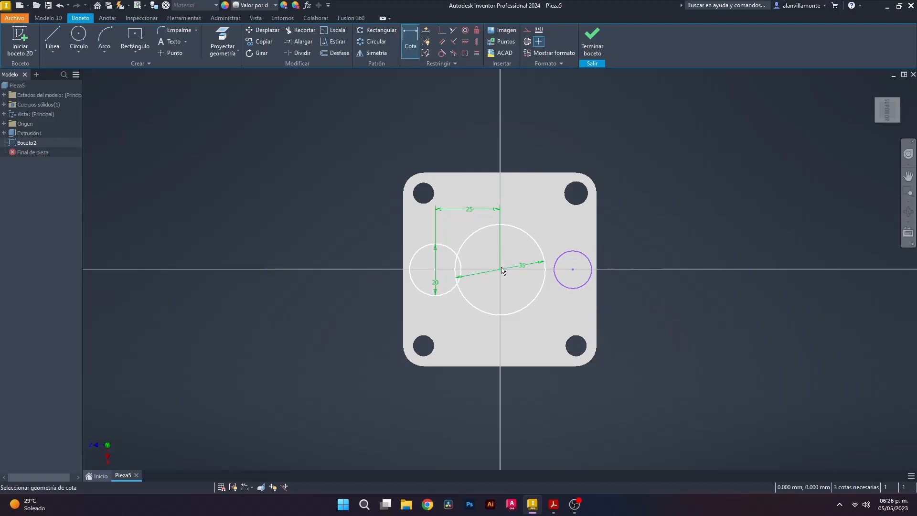
click(574, 270)
click(562, 212)
text(25)
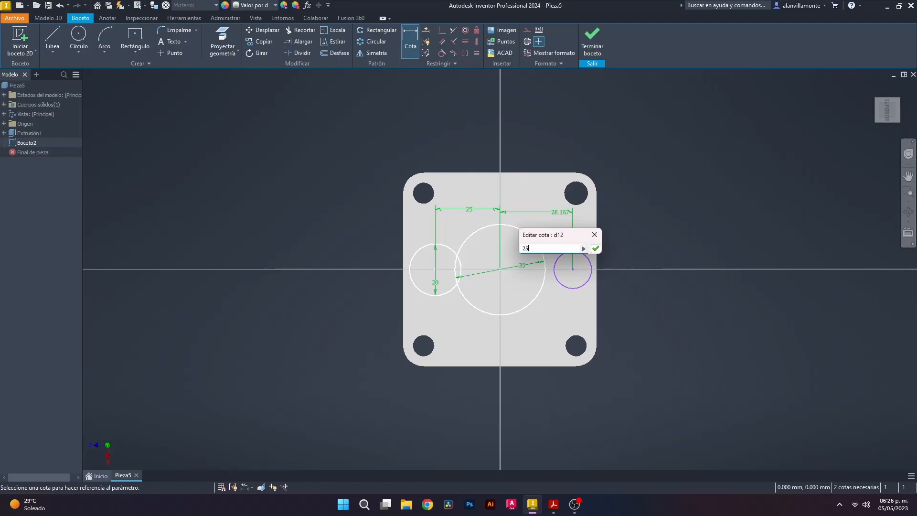
key(Return)
Step: Dimension the diameter of the circle to the right of the central circle as 20 mm
click(579, 283)
click(624, 315)
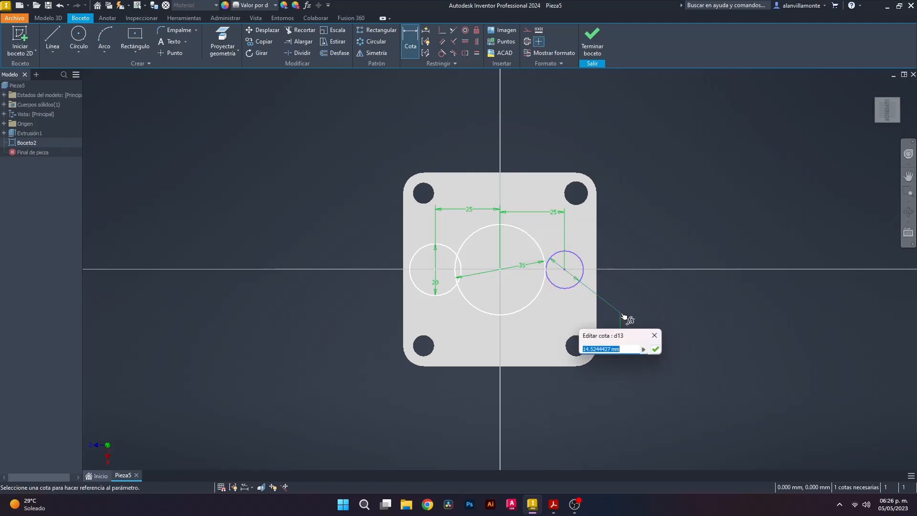
key(Return)
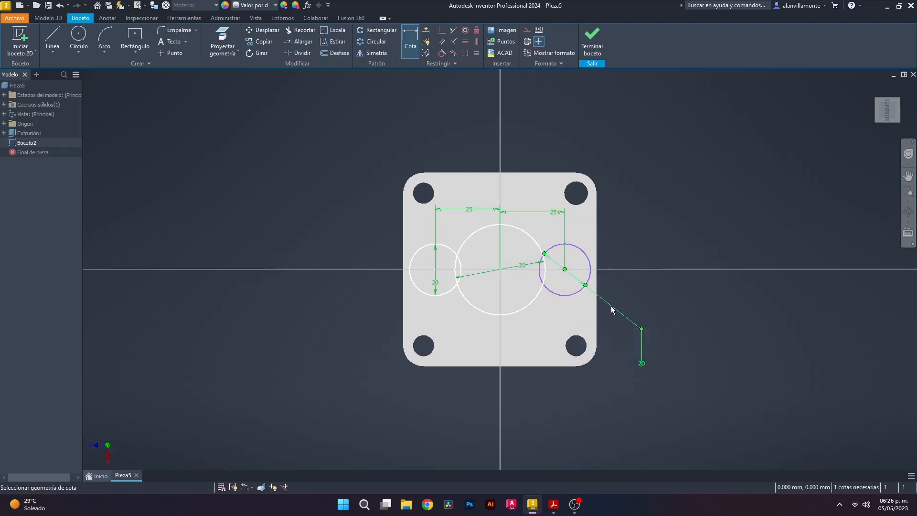
Step: Align the right 20 mm circle's centre with the central circle's centre using the Vertical constraint
click(476, 42)
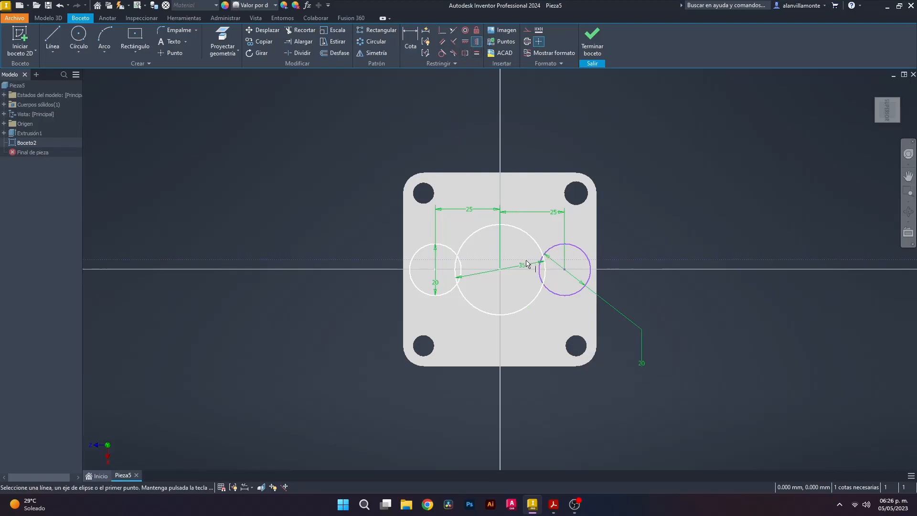
click(500, 269)
click(565, 270)
key(Escape)
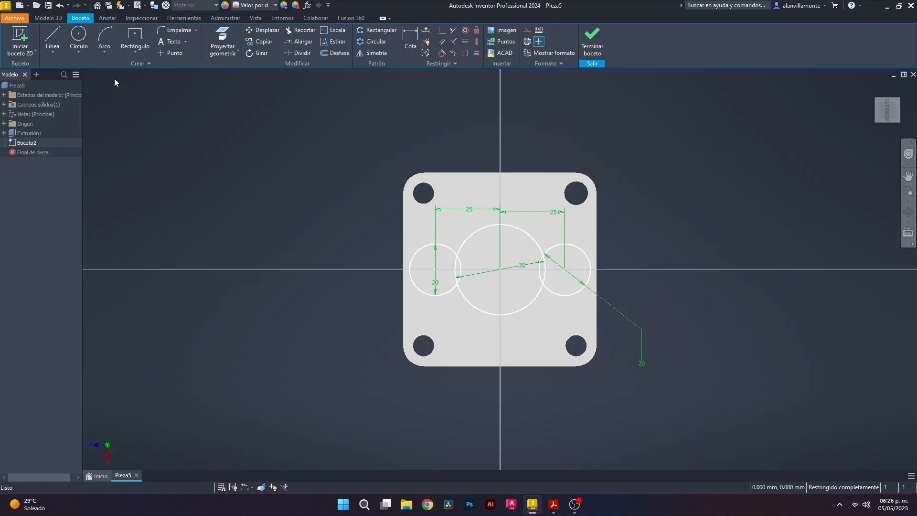
Step: Sketch a concentric 10 mm circle inside each of the two 20 mm circles
click(78, 38)
click(434, 270)
text(10)
key(Return)
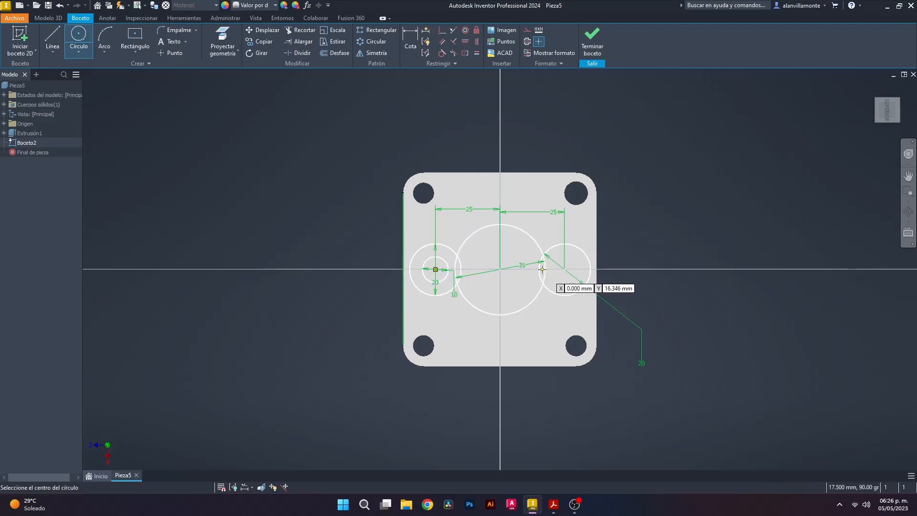
click(565, 270)
text(10)
key(Return)
key(Escape)
Step: Trim the overlapping arcs where the central circle crosses the two 20 mm circles
scroll(548, 278, up, 5)
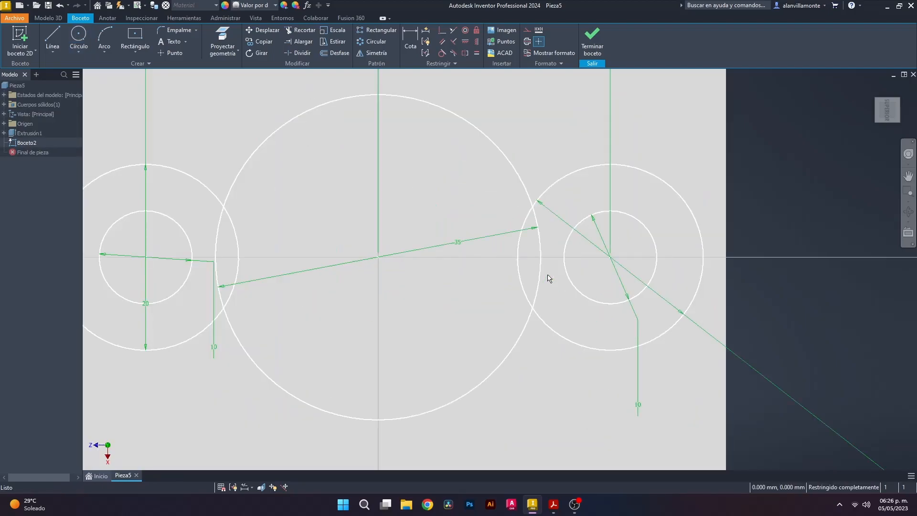
click(301, 30)
click(542, 249)
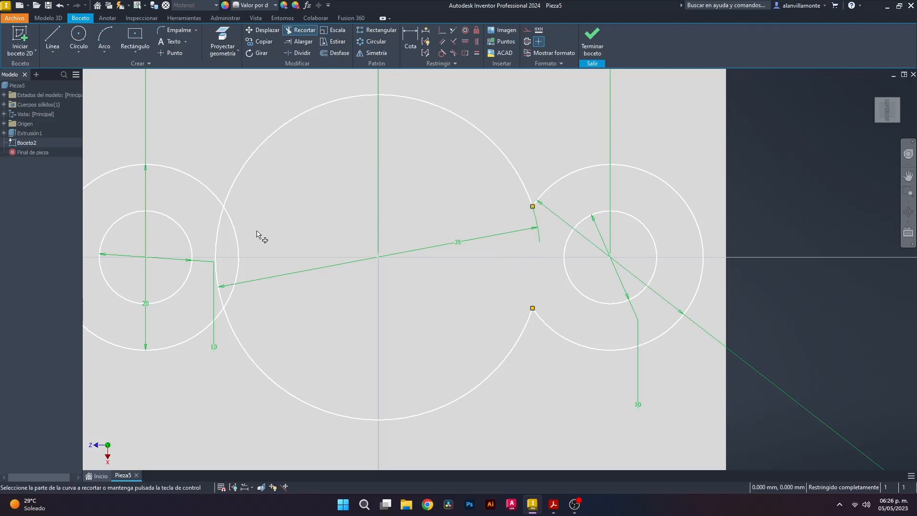
click(213, 236)
key(Escape)
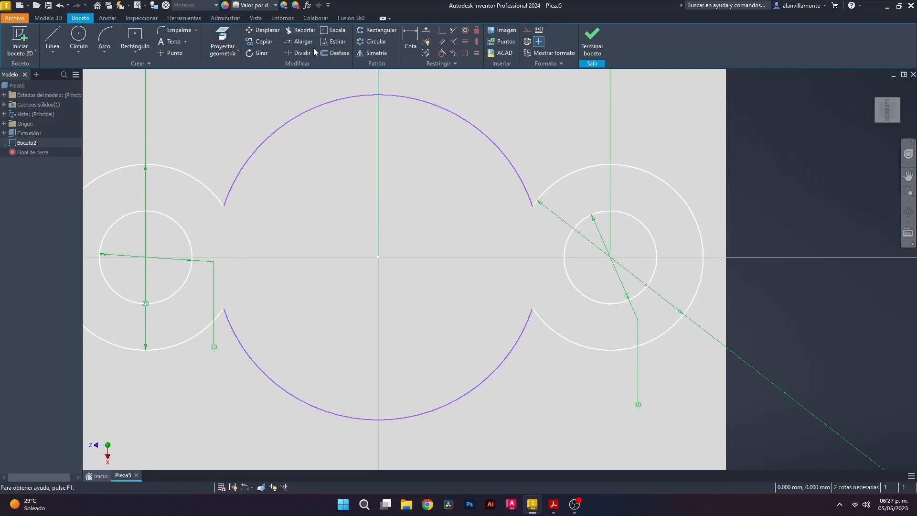
Step: Dimension the radius of the upper and lower central arcs as 17.5 mm each
click(407, 42)
click(306, 109)
click(229, 91)
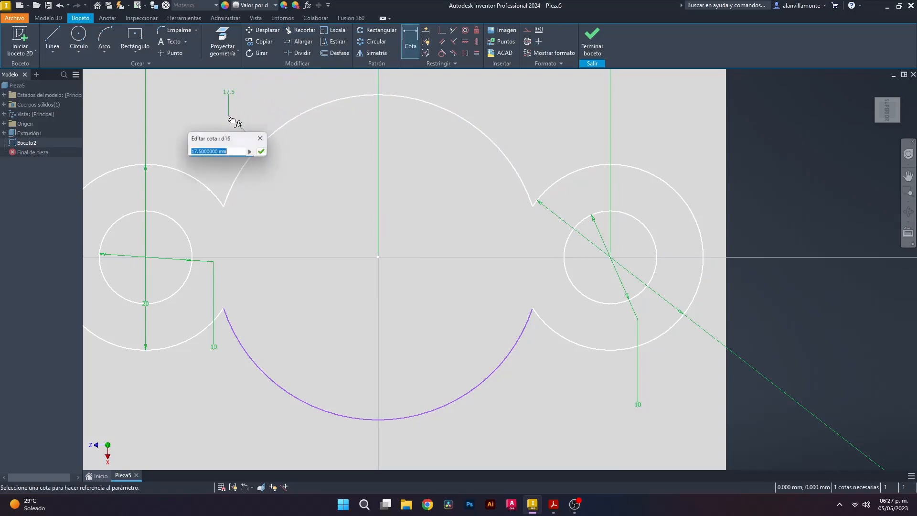
key(Return)
click(492, 378)
click(531, 409)
key(Return)
scroll(434, 258, up, 3)
scroll(434, 258, down, 4)
key(Escape)
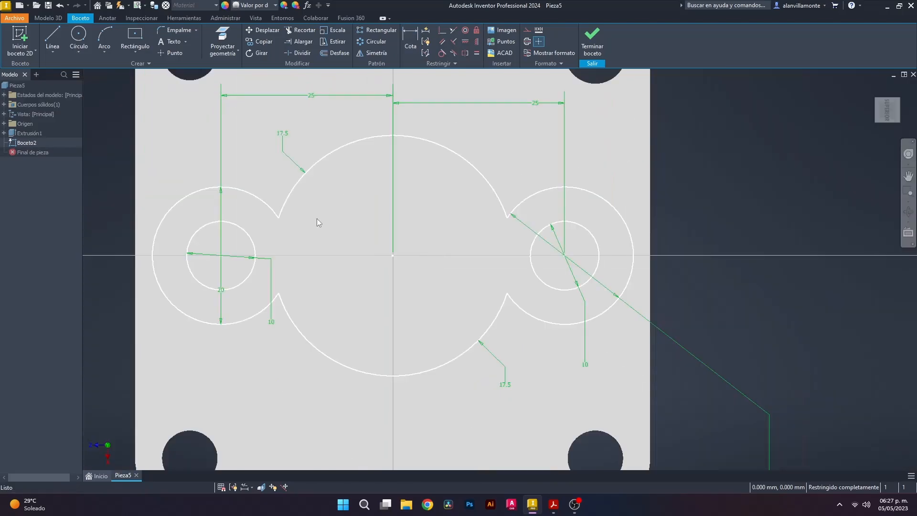
Step: Check the boss outline in the PDF drawing and sketch four slanted lines in Inventor joining the central arcs to the outer circles
click(554, 503)
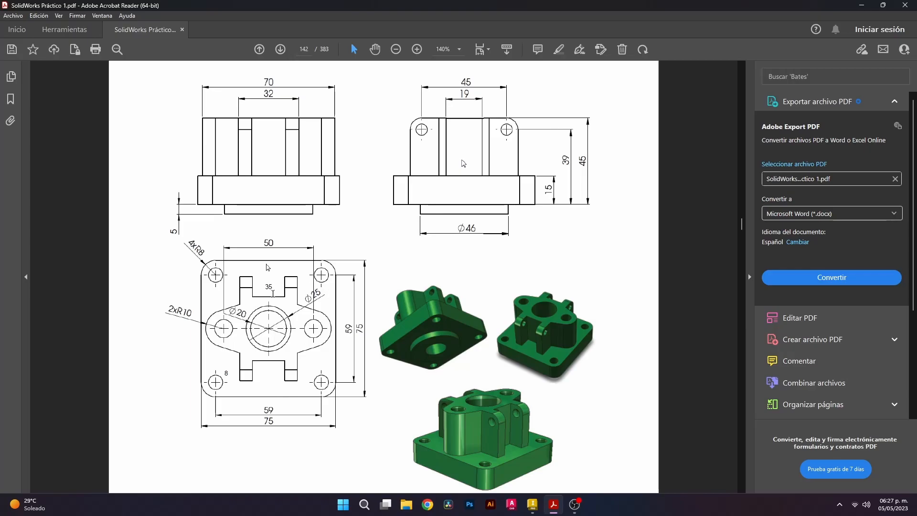
click(532, 504)
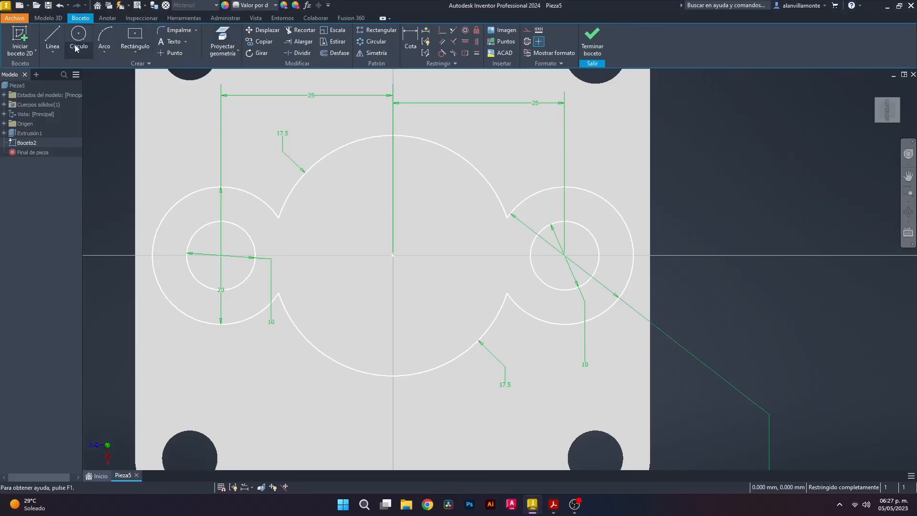
click(53, 38)
click(203, 189)
double_click(357, 141)
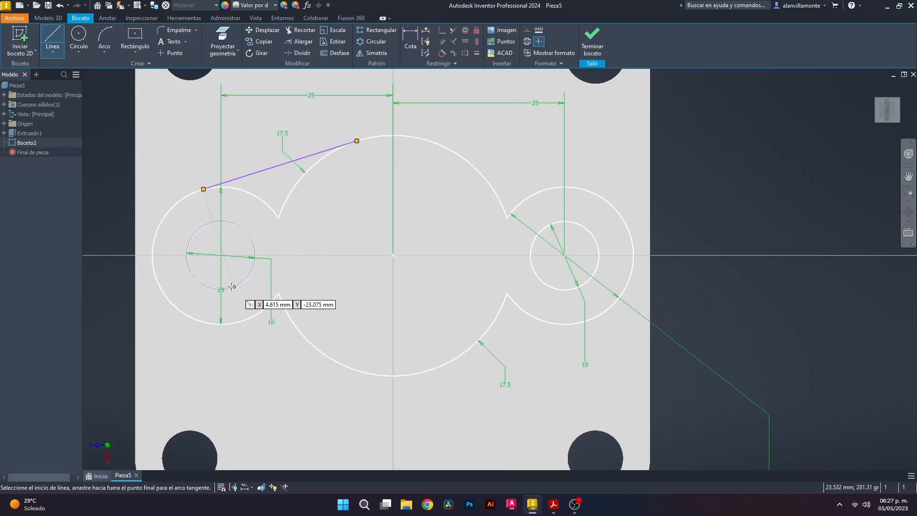
click(204, 322)
double_click(393, 376)
click(451, 361)
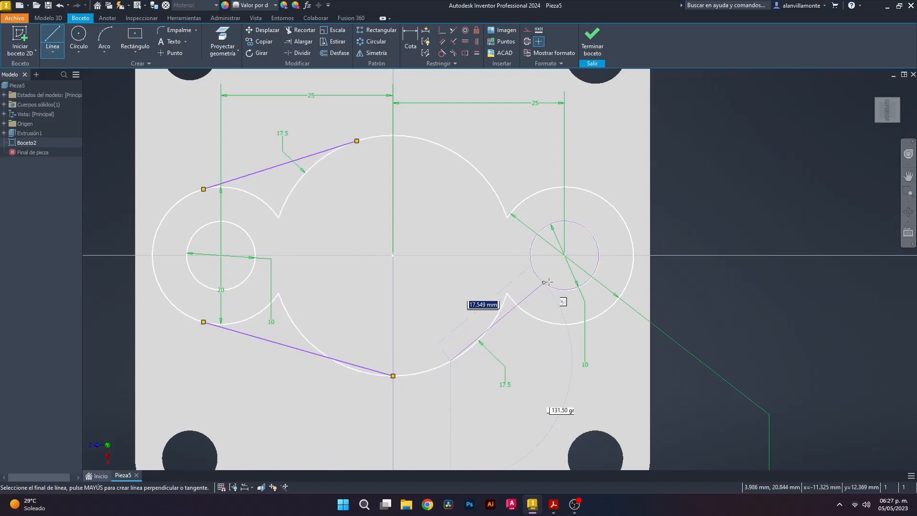
double_click(567, 325)
click(546, 189)
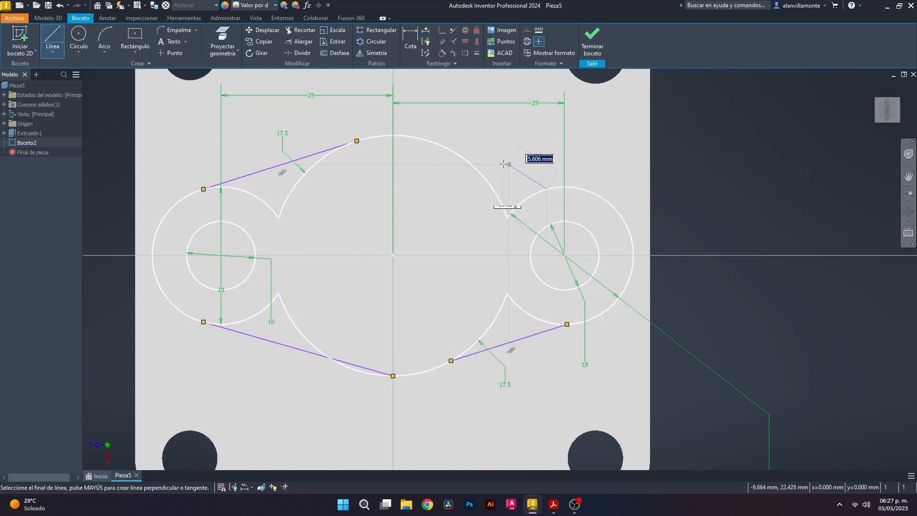
double_click(459, 153)
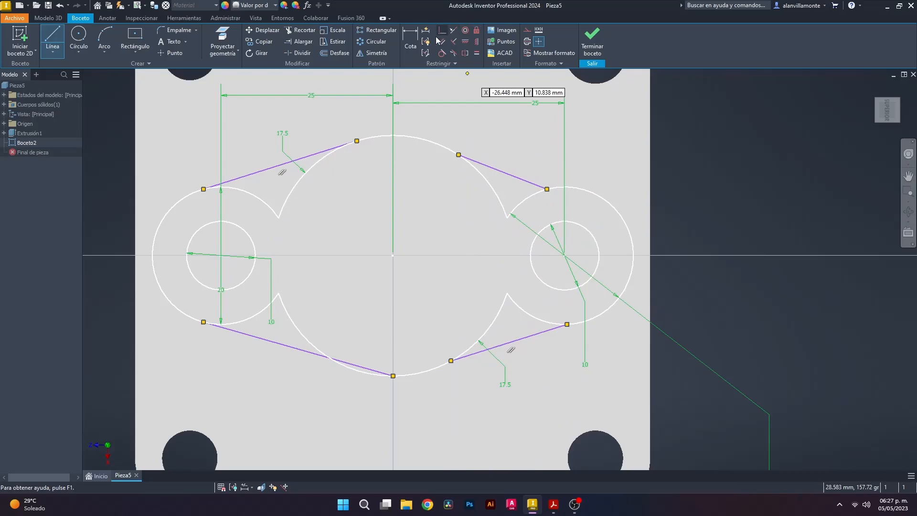
Step: Make the two right-hand slanted lines tangent to the central arcs and the right outer arc
click(442, 53)
click(494, 175)
click(492, 180)
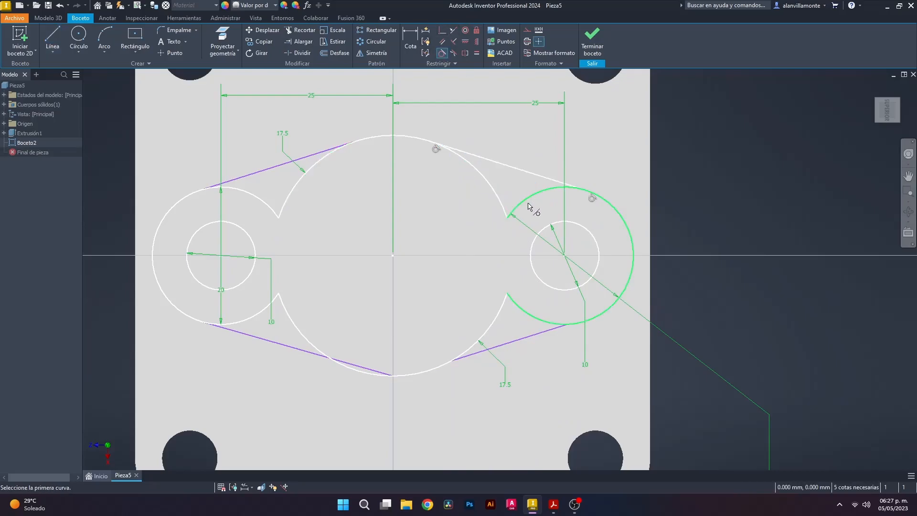
click(538, 327)
click(537, 334)
click(497, 328)
click(502, 349)
Step: Make the two left-hand slanted lines tangent to the central arcs and the left outer arc
click(316, 351)
click(315, 361)
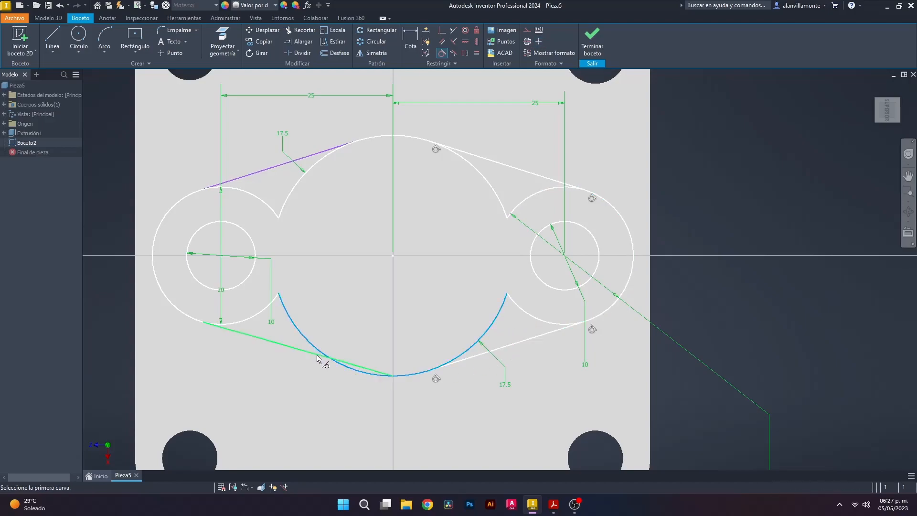
click(242, 331)
click(242, 340)
click(240, 194)
click(311, 154)
click(317, 154)
click(320, 161)
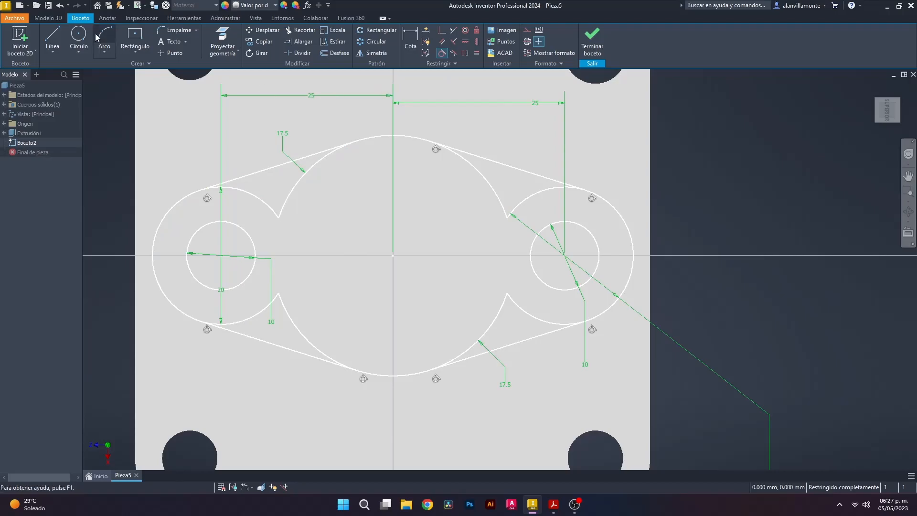
Step: Trim the inner arc segments between the tangent lines to leave one closed boss outline around the two 10 mm circles
click(304, 30)
click(260, 216)
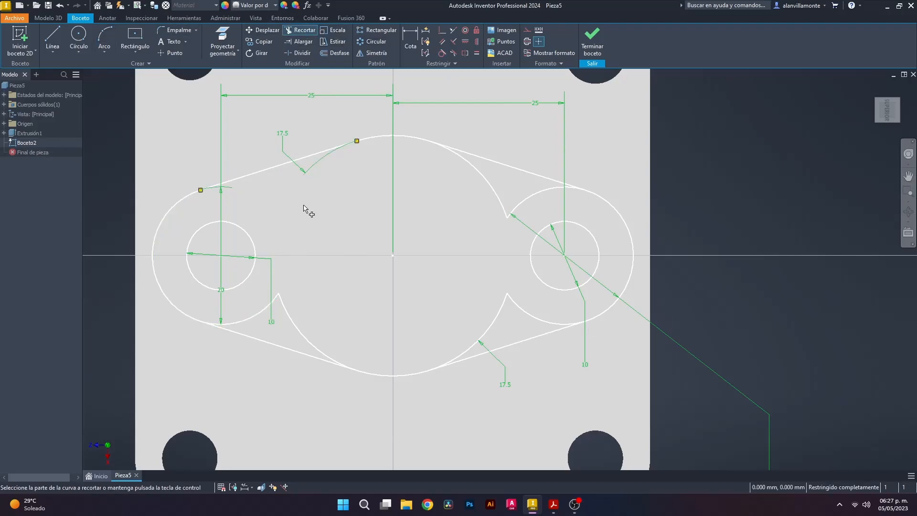
click(287, 312)
drag(525, 307, 477, 309)
drag(522, 205, 453, 191)
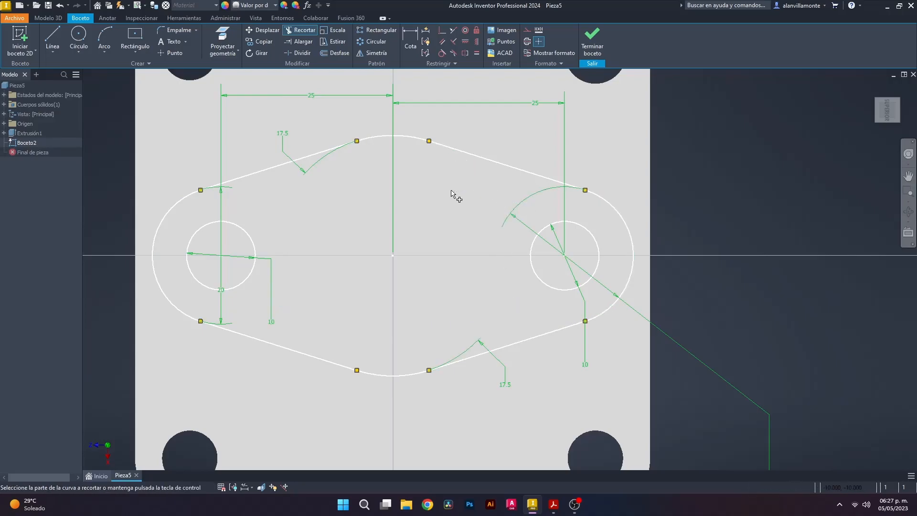
scroll(395, 200, down, 5)
key(Escape)
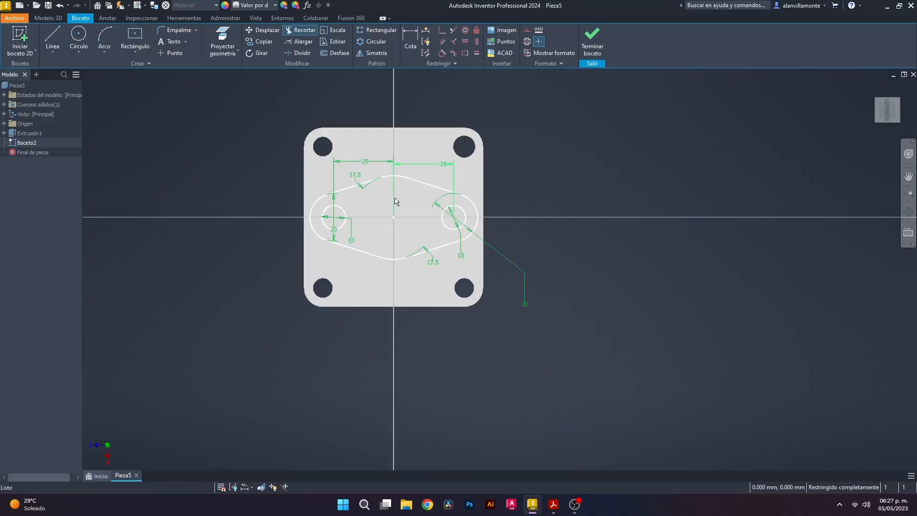
scroll(389, 185, up, 6)
scroll(429, 311, down, 4)
scroll(484, 296, up, 2)
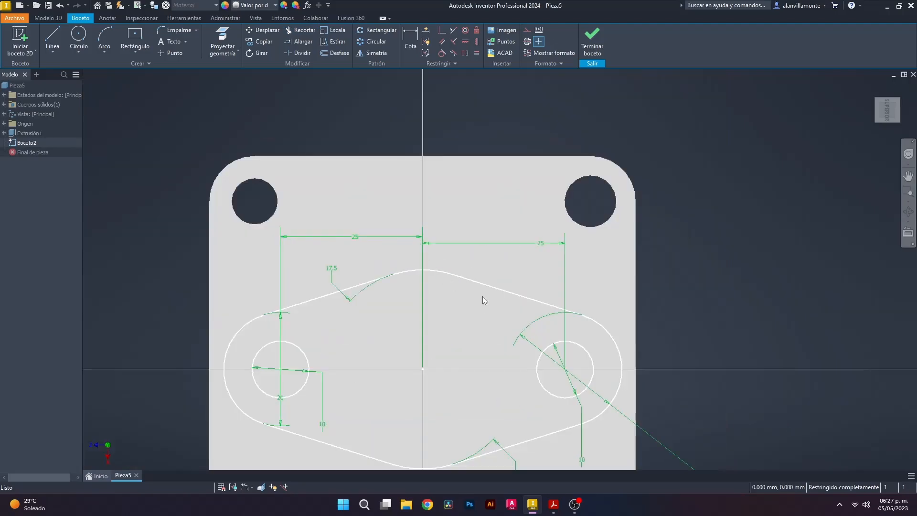
Step: Check the lug spacing in the PDF drawing and sketch a 29.5 mm vertical line in Inventor up from the horizontal centreline, left of centre
click(553, 513)
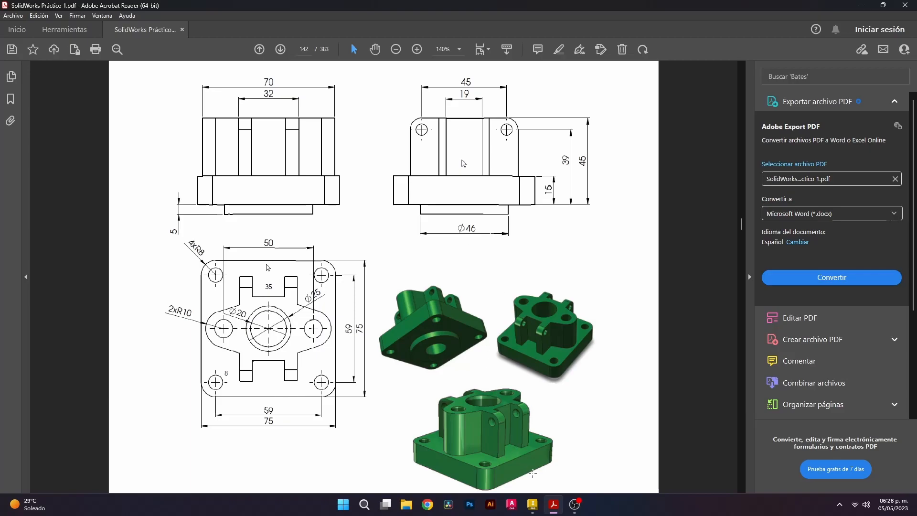
click(532, 504)
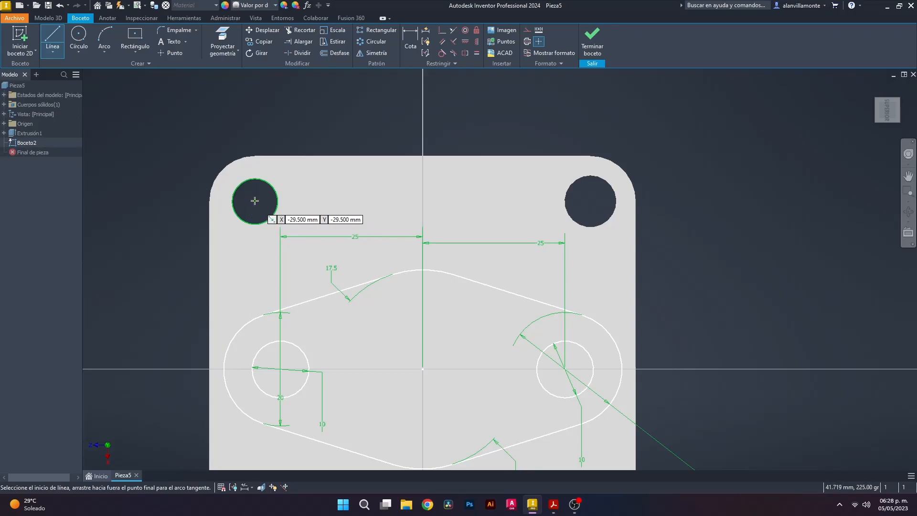
click(547, 514)
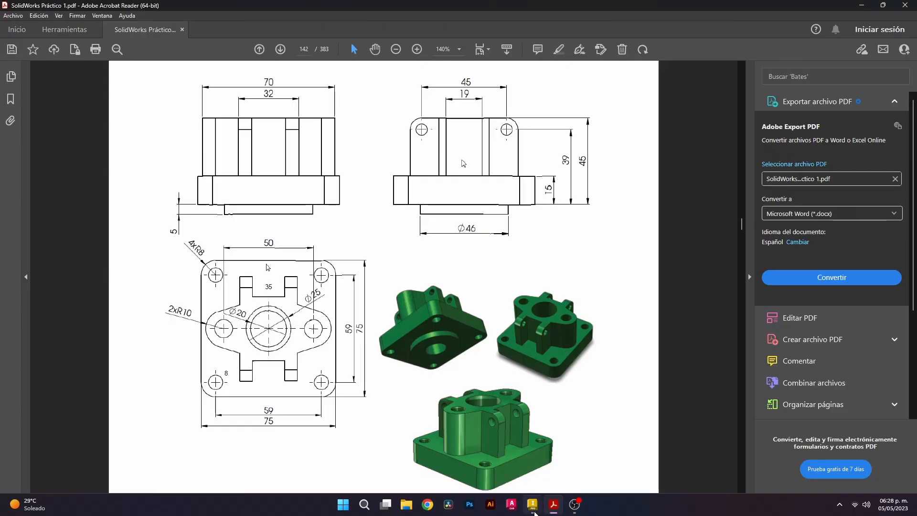
click(534, 512)
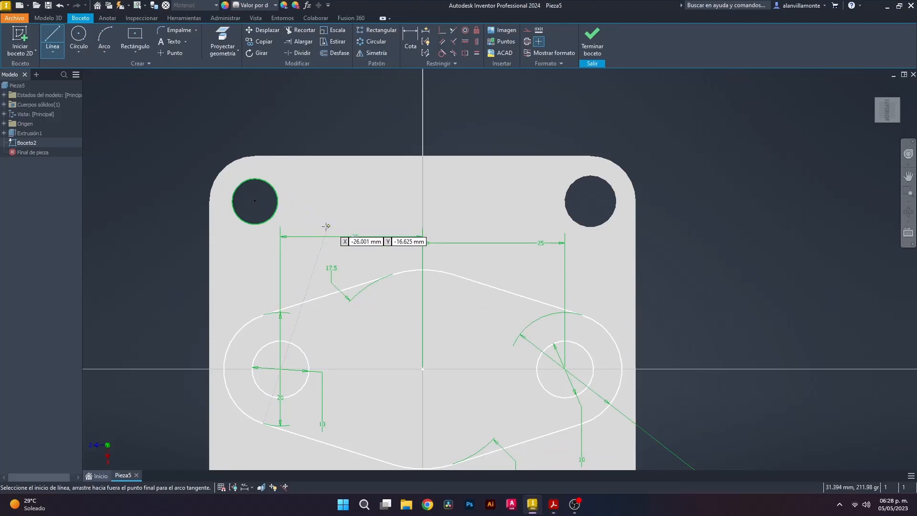
click(333, 369)
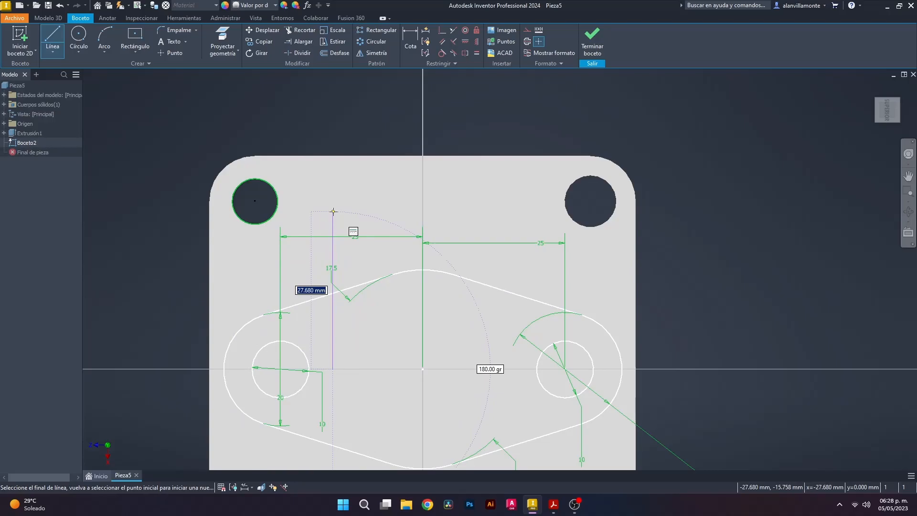
text(2)
key(Return)
key(Escape)
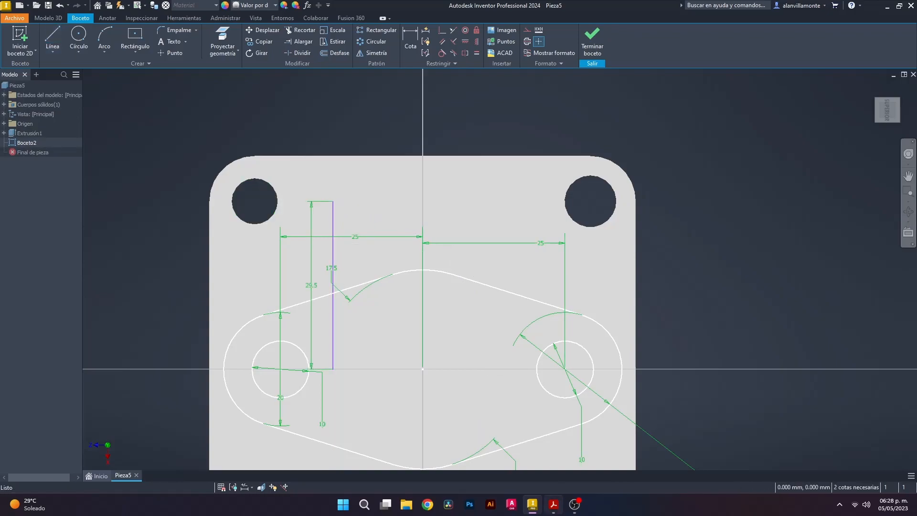
Step: Check the lug in the PDF drawing and sketch an 8 mm horizontal line in Inventor from the vertical line's upper end towards the centre
key(alt+Tab)
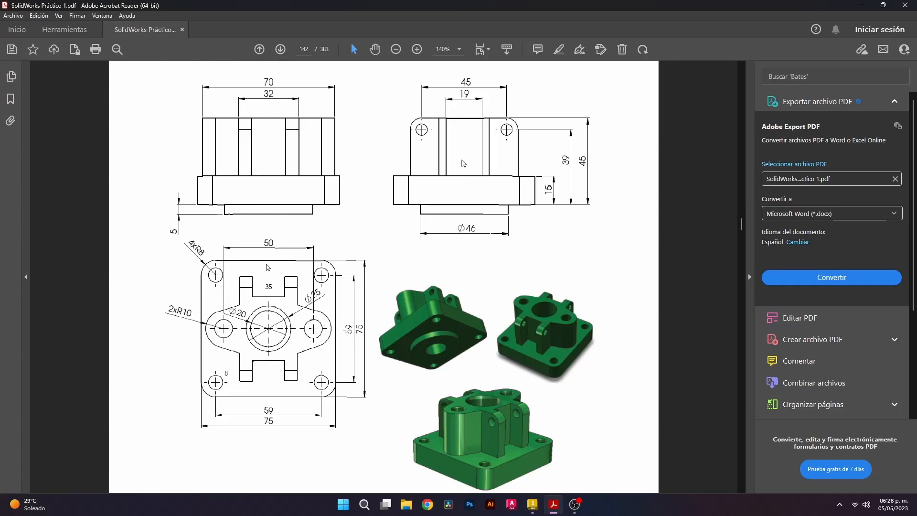
click(532, 504)
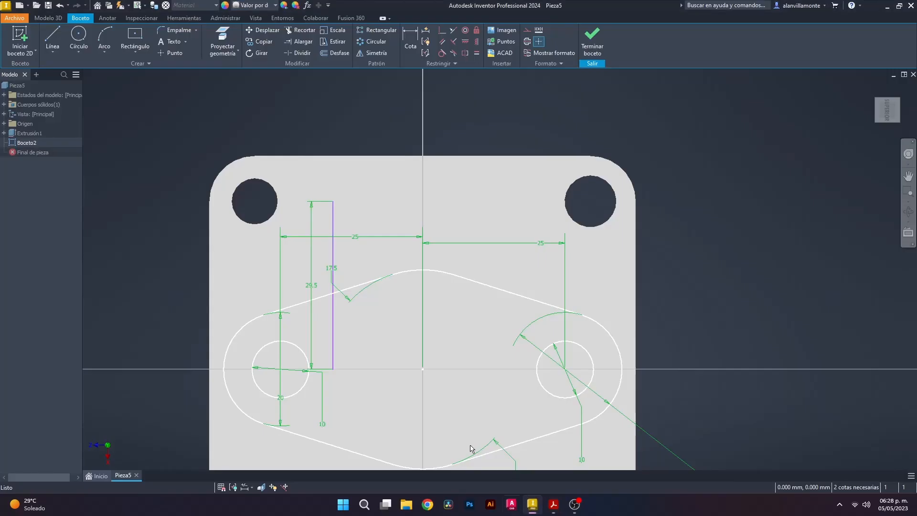
click(53, 41)
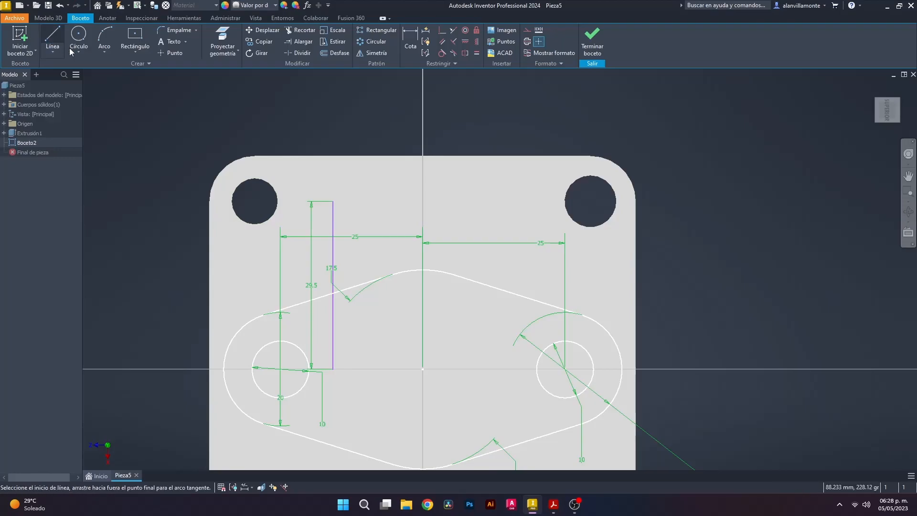
scroll(446, 283, up, 3)
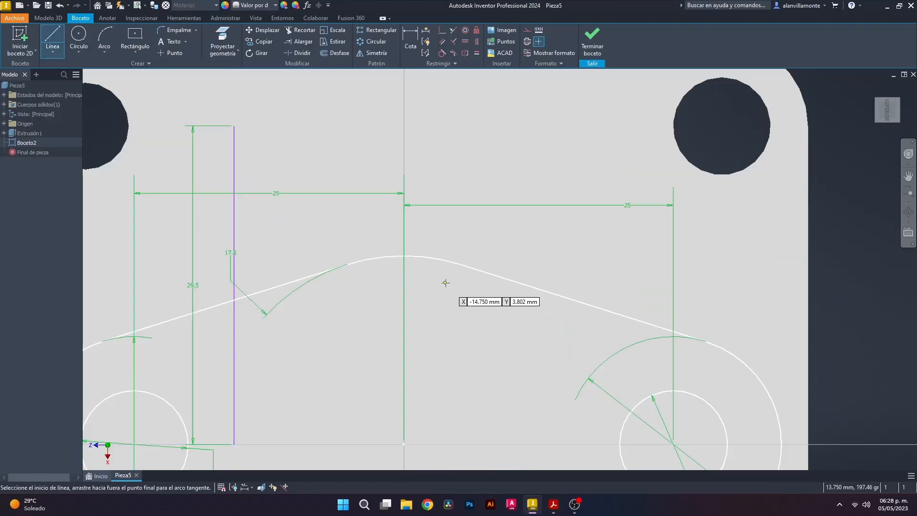
click(234, 127)
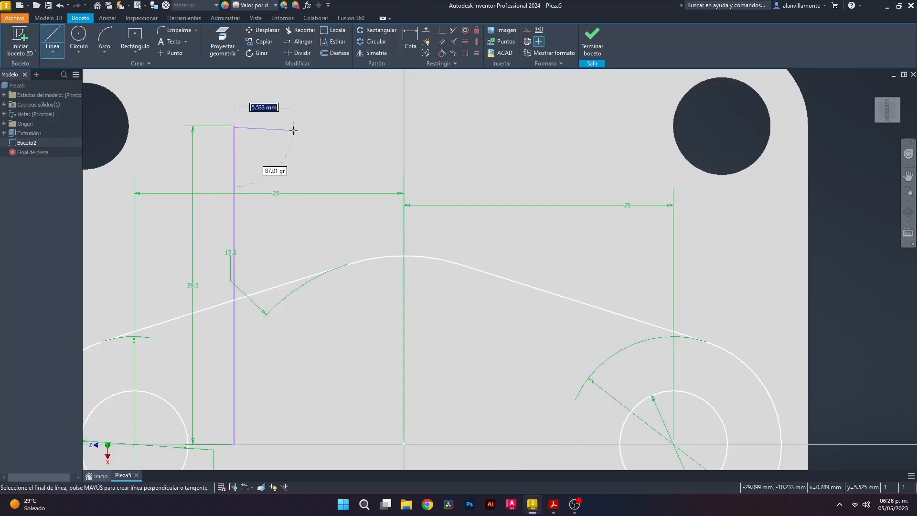
text(8)
key(Return)
key(Escape)
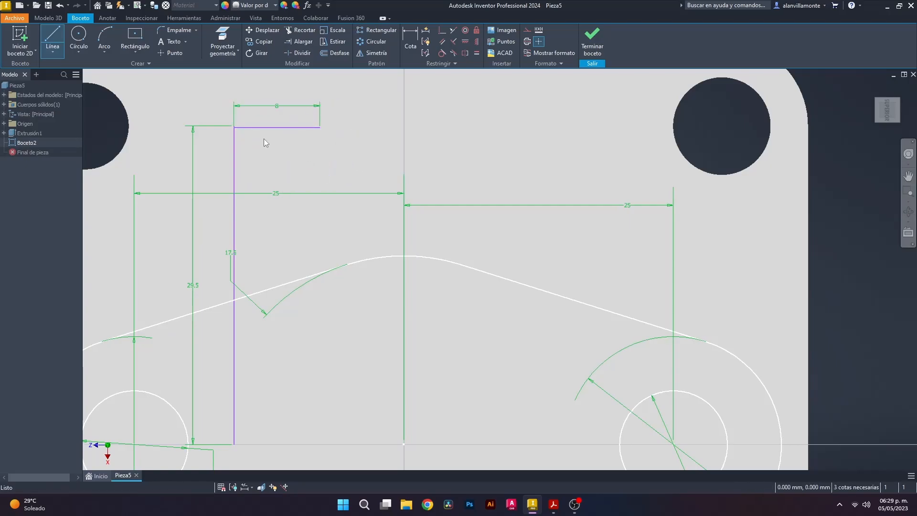
Step: Delete the 8 mm horizontal line and redraw it at 8 mm from the upper end of the 29.5 mm vertical line
key(Escape)
click(262, 132)
key(Delete)
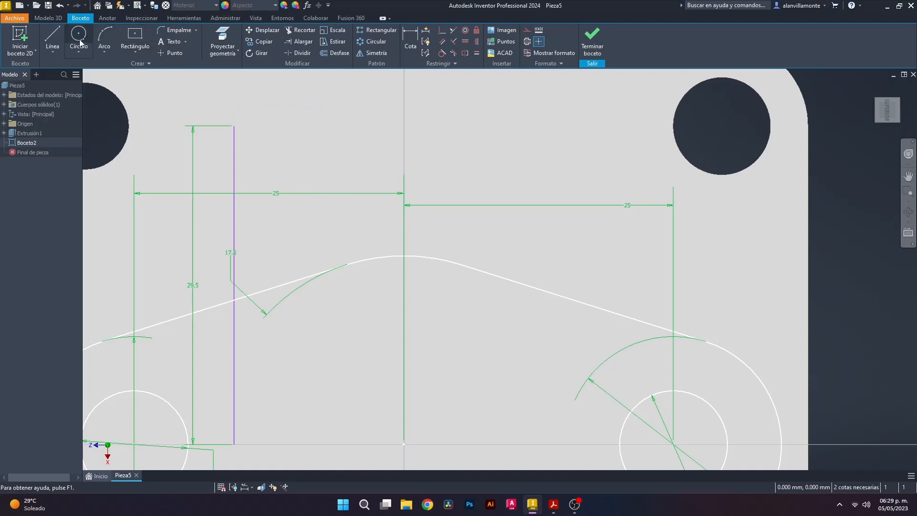
click(52, 41)
click(234, 126)
text(8)
key(Return)
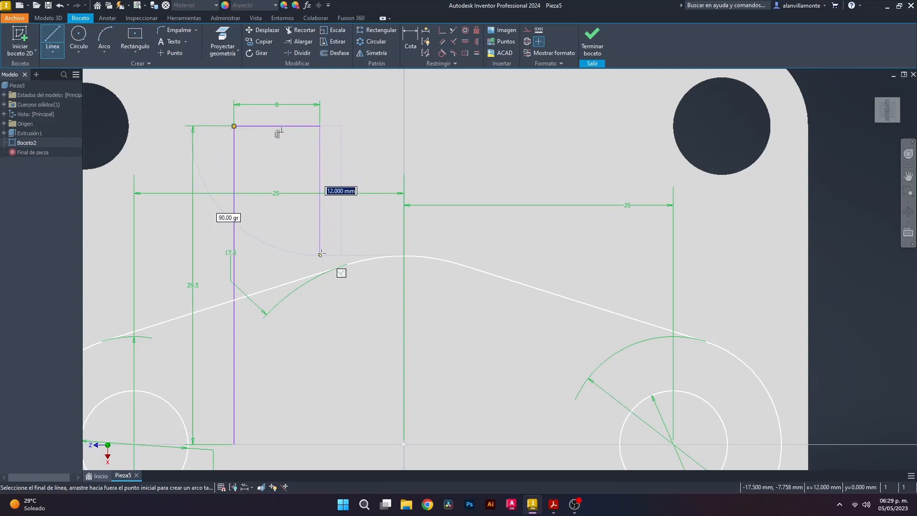
key(Escape)
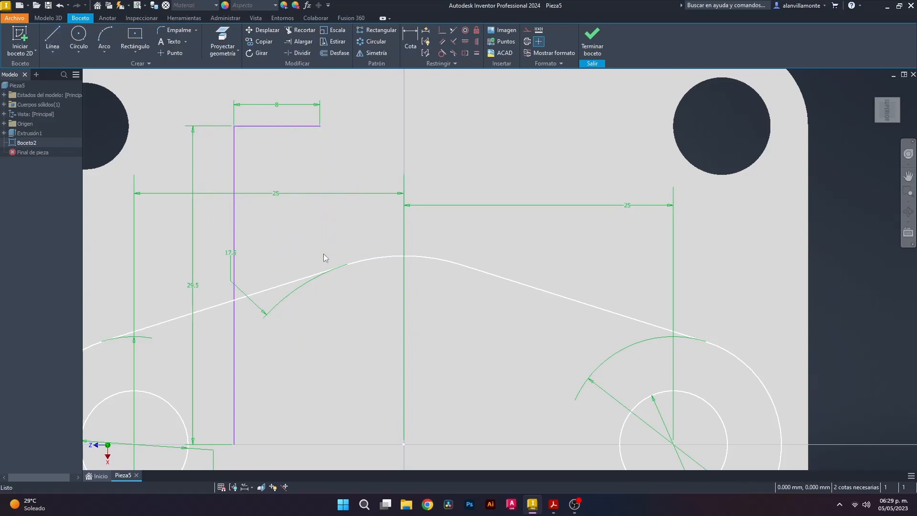
Step: Try a horizontal line about 14 mm long running left from the uppermost point of the boss outline
click(406, 255)
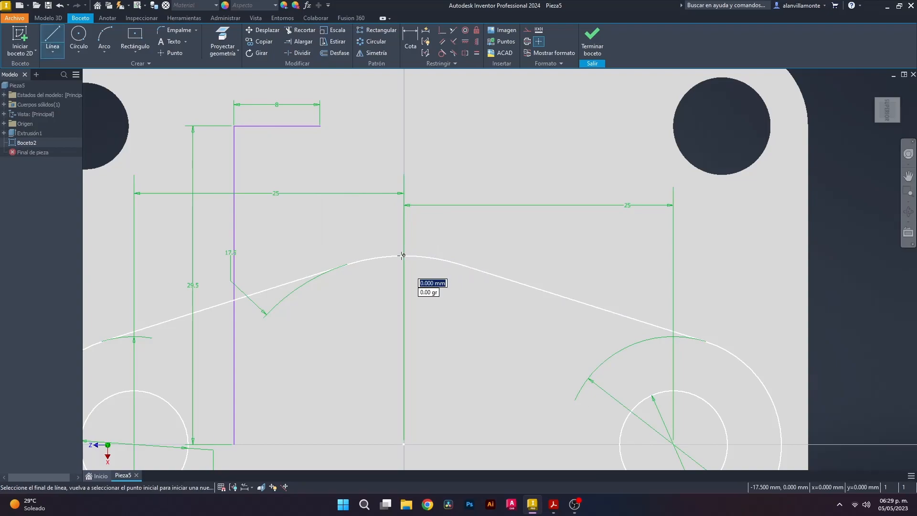
click(253, 255)
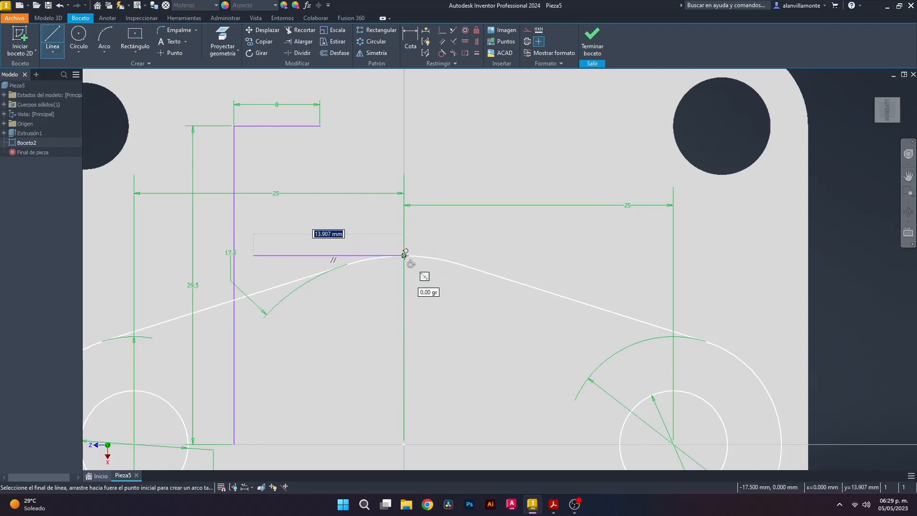
key(Escape)
click(350, 256)
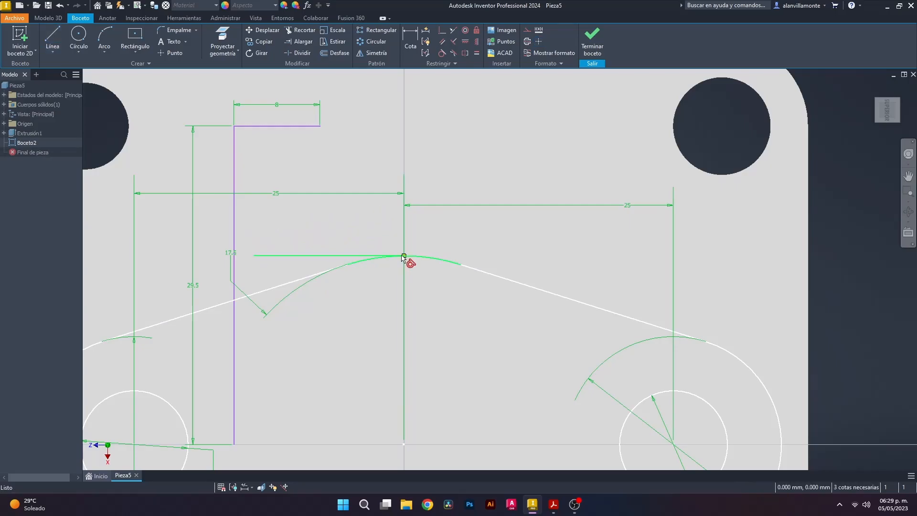
Step: Sketch an 8 mm horizontal line right from the boss outline's uppermost point and a vertical line about 13 mm long up from its end
key(l)
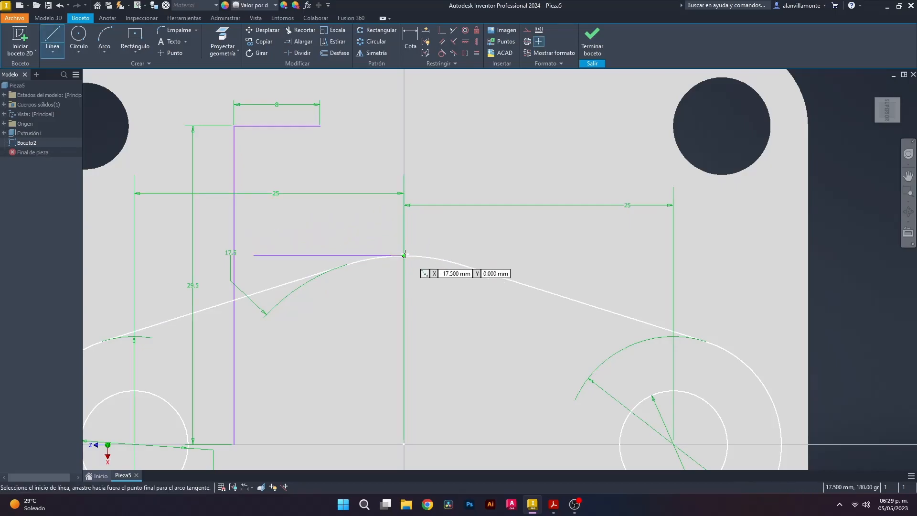
click(404, 255)
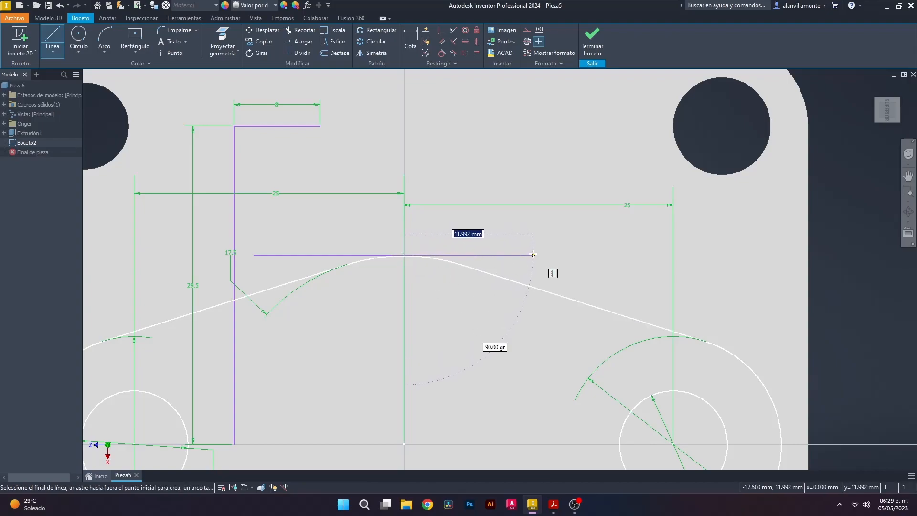
text(8)
key(Return)
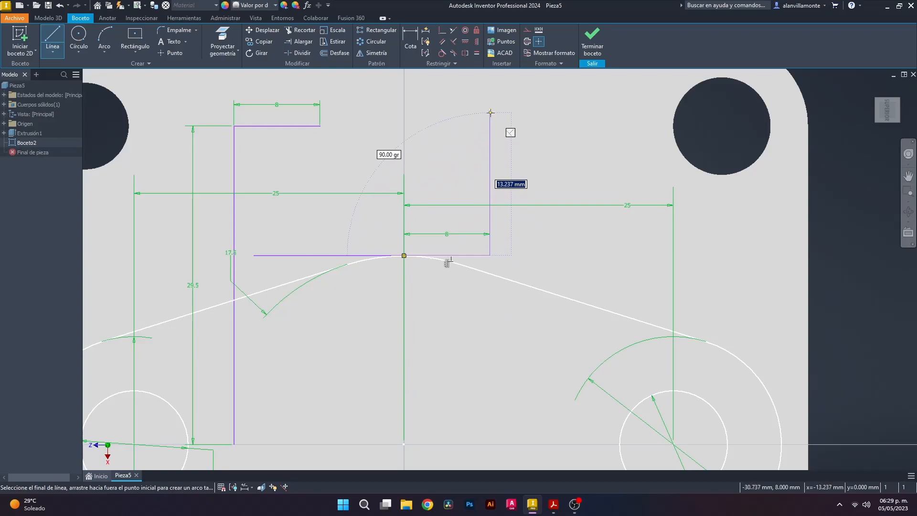
click(490, 113)
key(Escape)
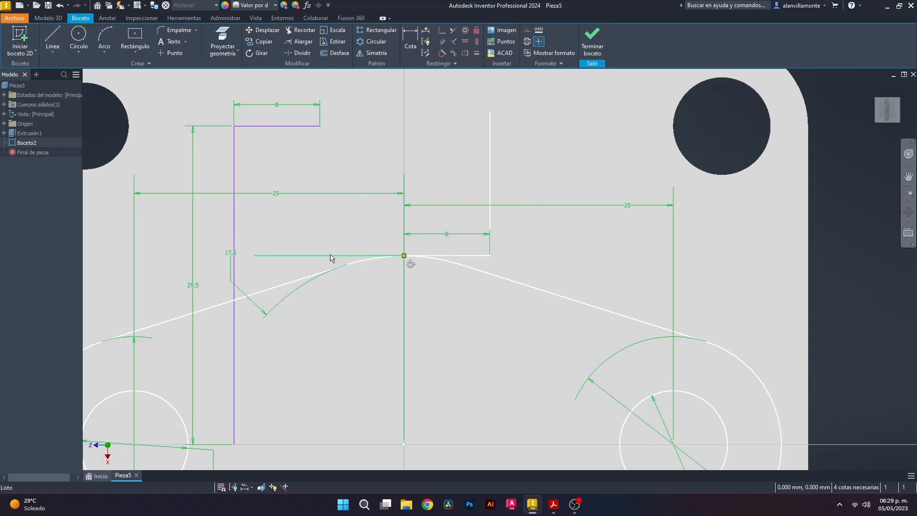
Step: Replace the freehand horizontal line left of the boss outline's uppermost point with an 8 mm line
key(l)
click(403, 255)
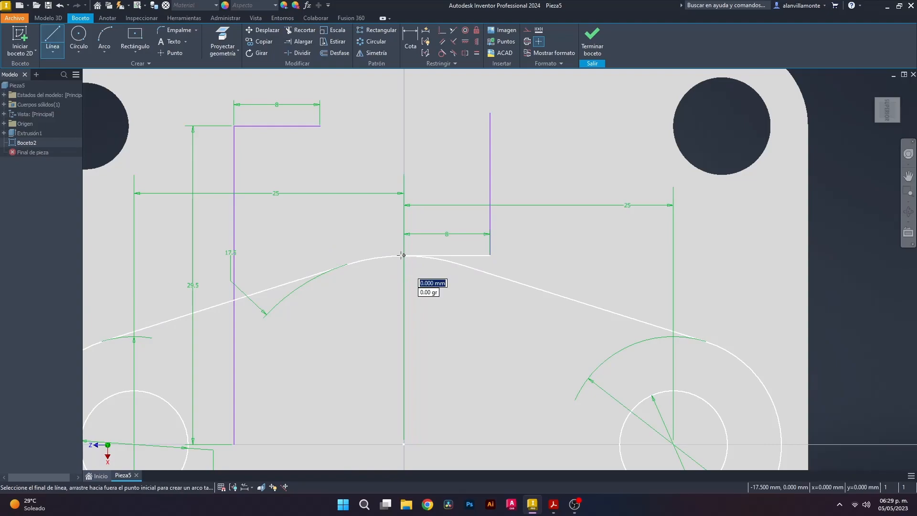
click(317, 255)
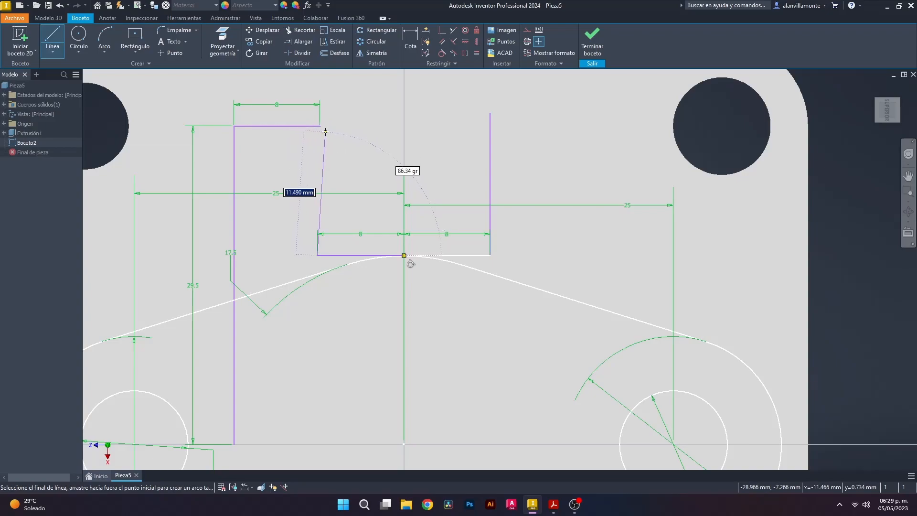
key(Escape)
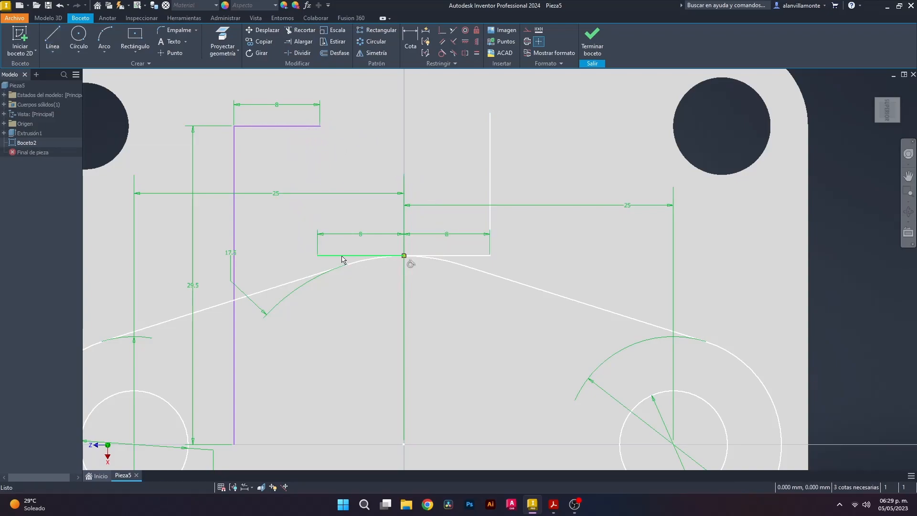
Step: Sketch a vertical line about 15.6 mm long upward from the outer end of the 8 mm line left of centre
key(l)
click(318, 255)
text(8)
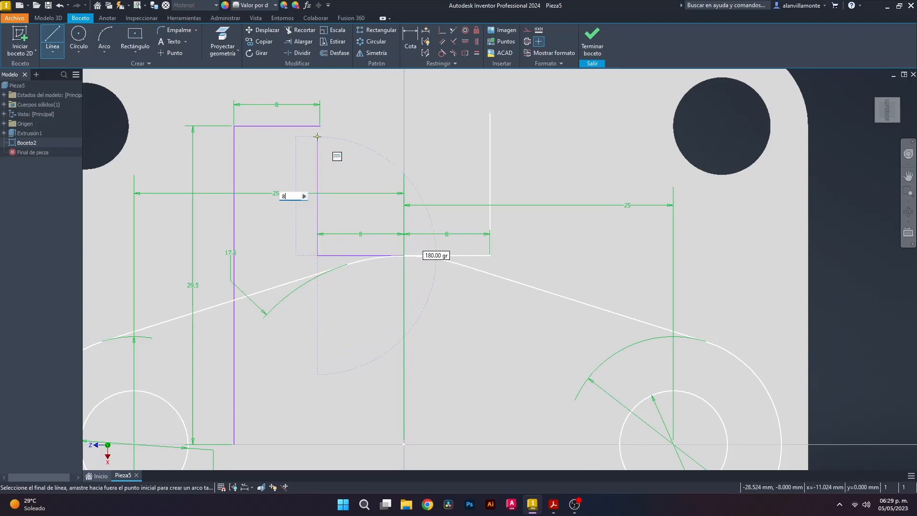
key(BackSpace)
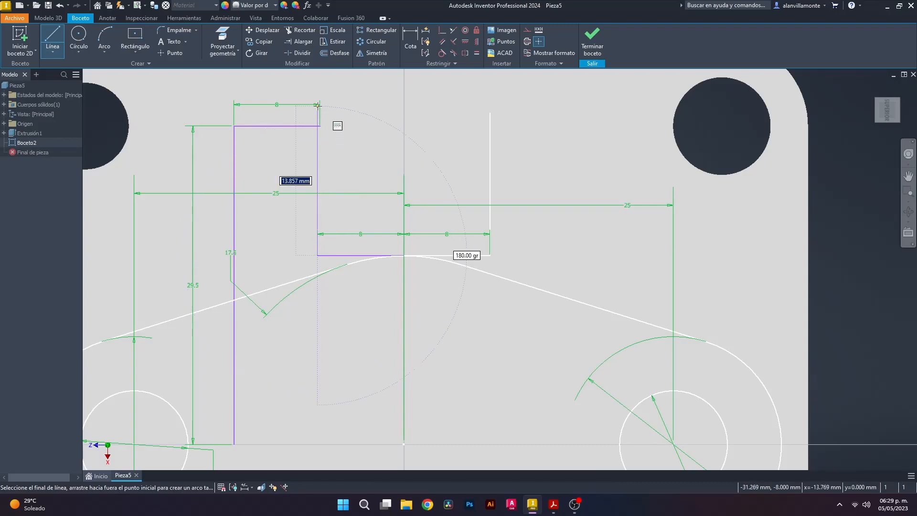
click(317, 88)
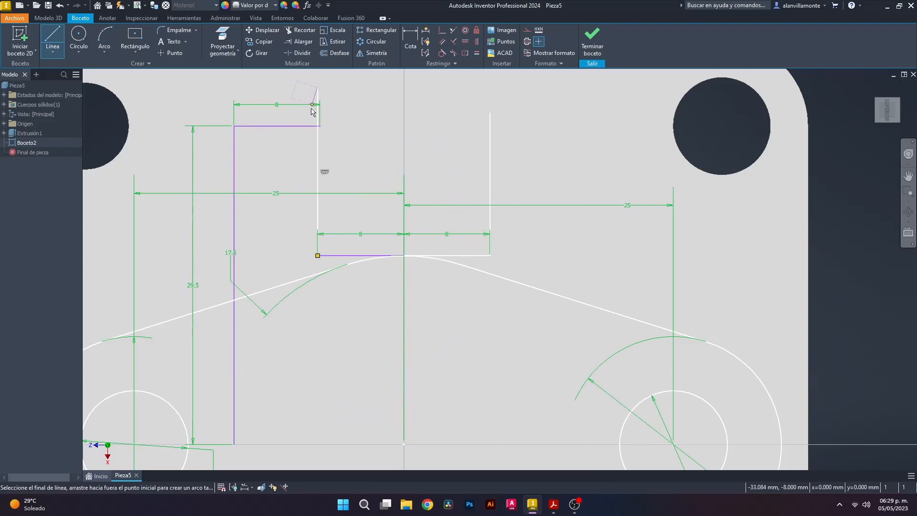
key(Escape)
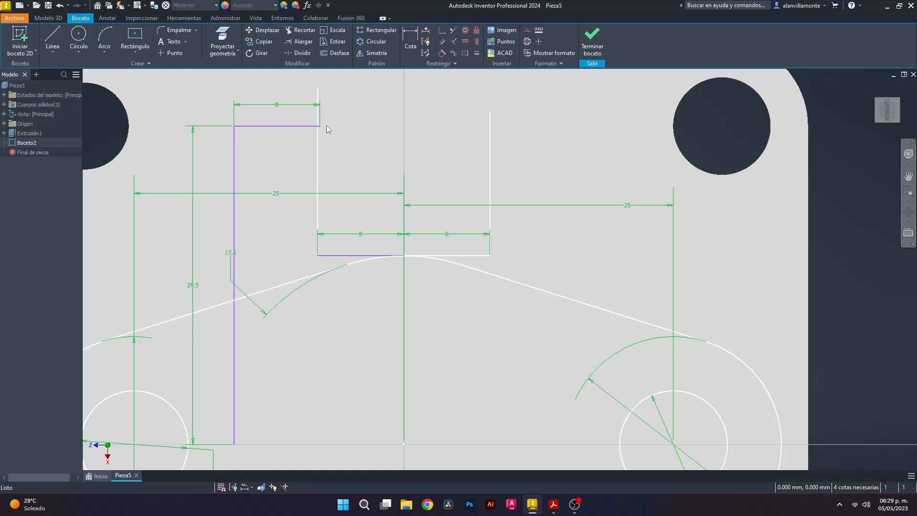
Step: Delete the 8 mm horizontal line at the upper end of the 29.5 mm vertical line
click(297, 131)
key(Escape)
click(280, 126)
key(Delete)
Step: Sketch an 8 mm horizontal line left from the new vertical line, level with the 29.5 mm line's upper end, and remove the excess above it
key(l)
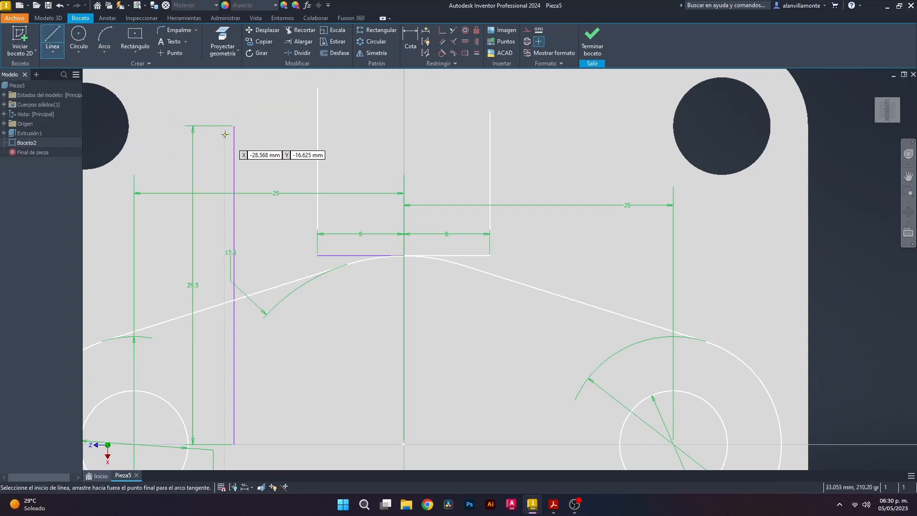
scroll(337, 127, up, 2)
scroll(281, 141, down, 4)
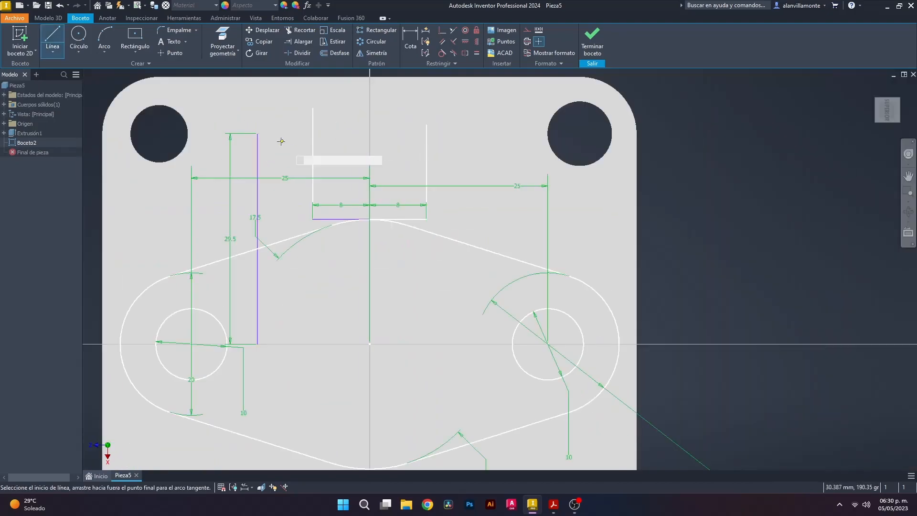
click(313, 133)
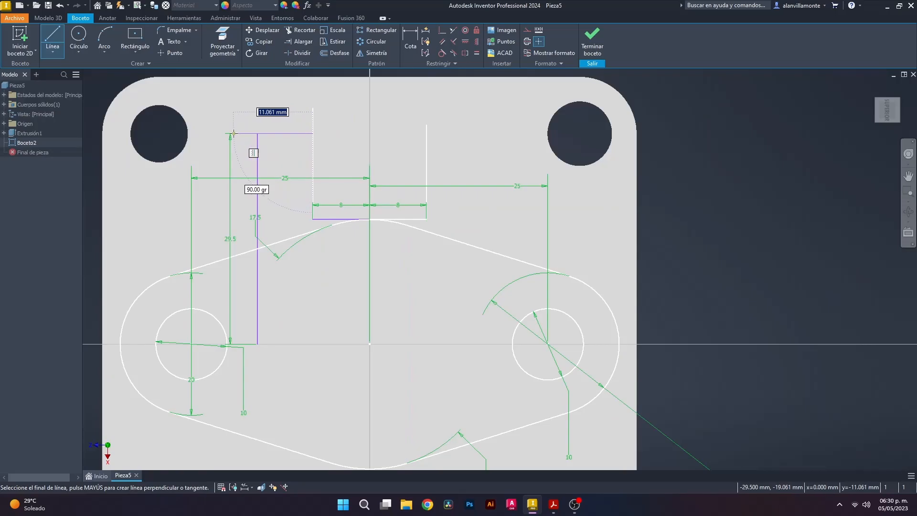
text(8)
key(Return)
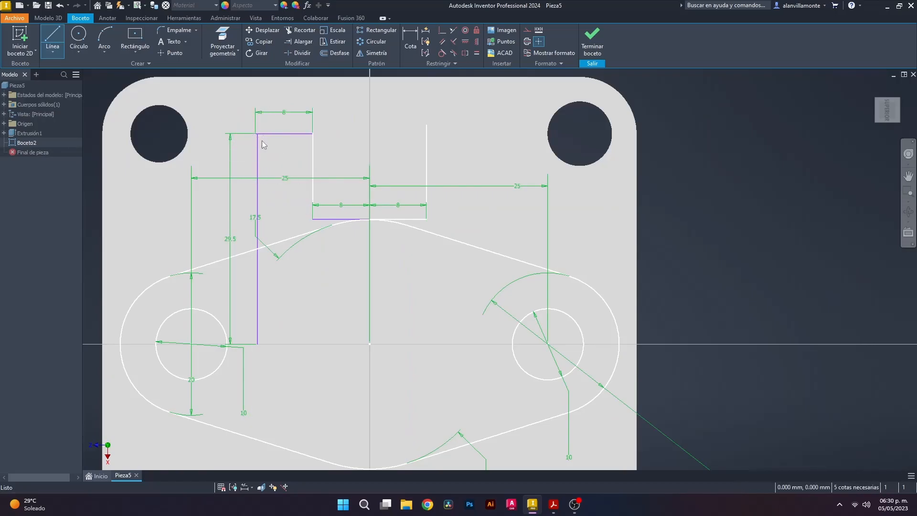
key(Escape)
Step: Replace the 29.5 mm vertical line with a 59 mm vertical line down from the left end of the upper 8 mm line
scroll(257, 151, up, 5)
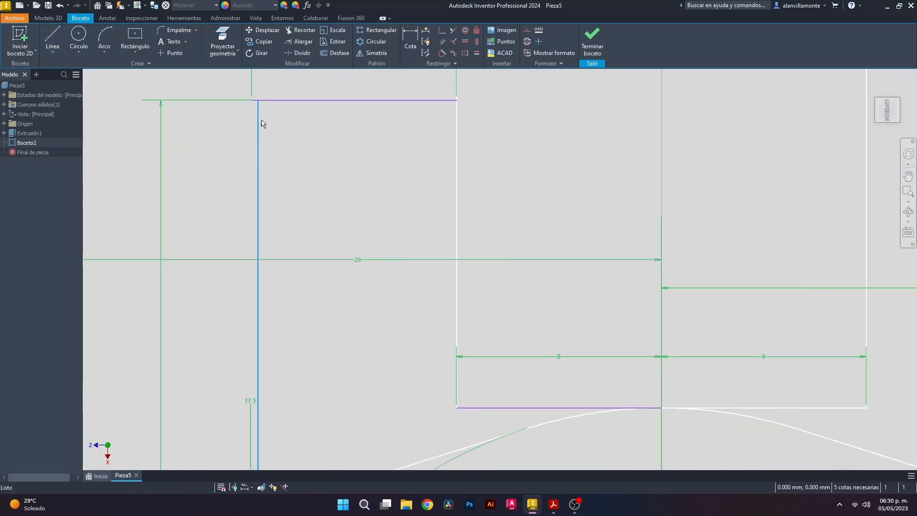
click(247, 107)
click(261, 120)
scroll(412, 102, down, 4)
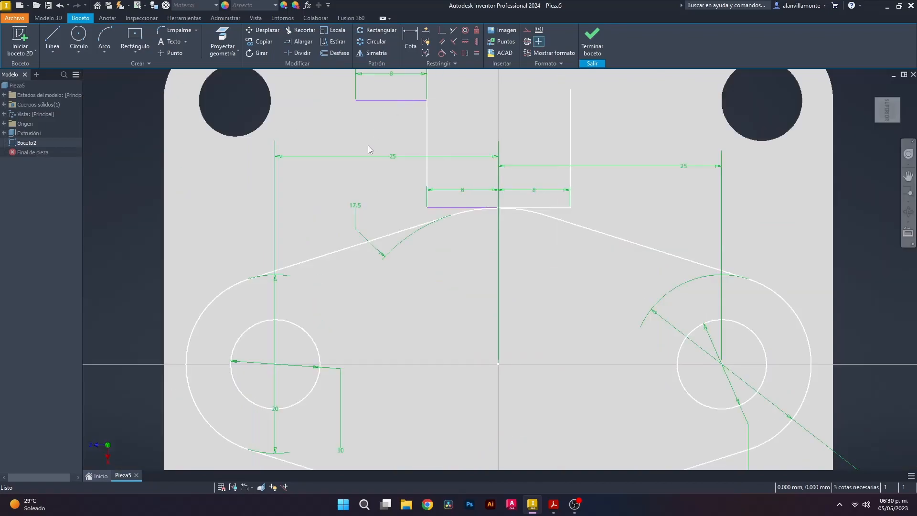
key(l)
click(356, 100)
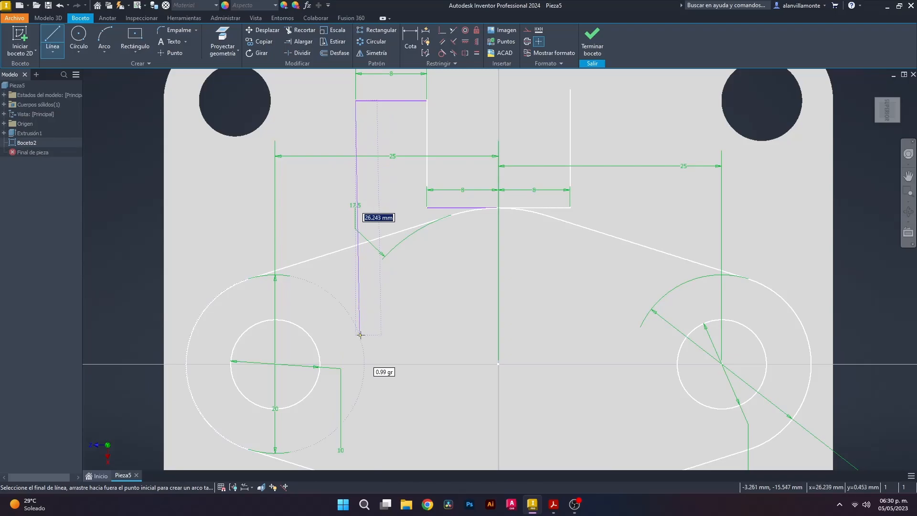
text(59)
key(Return)
Step: Sketch an 8 mm horizontal line inward from the 59 mm line's lower end and a vertical line about 23 mm long up from it
scroll(501, 200, down, 5)
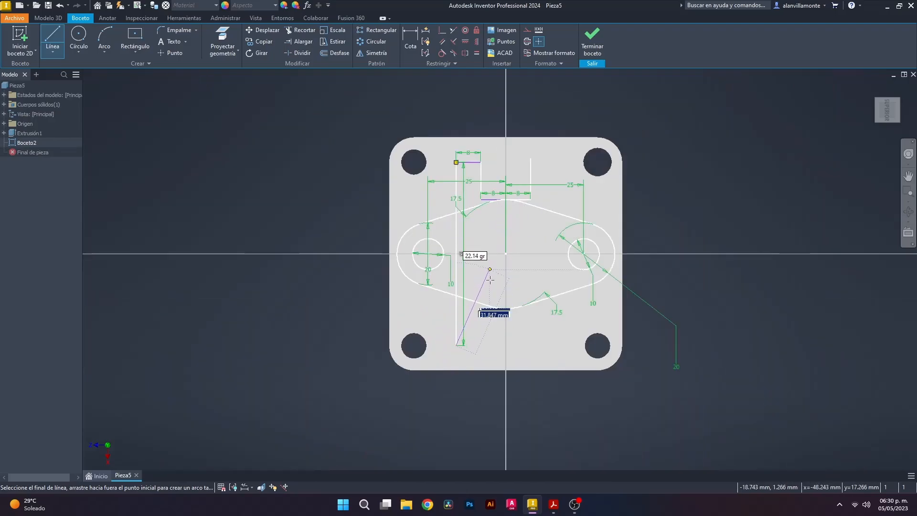
scroll(497, 346, down, 5)
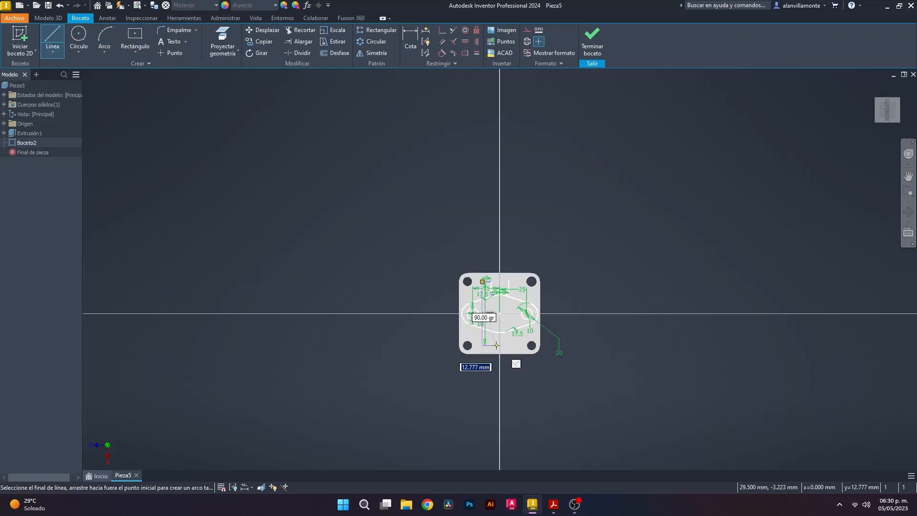
scroll(496, 345, up, 10)
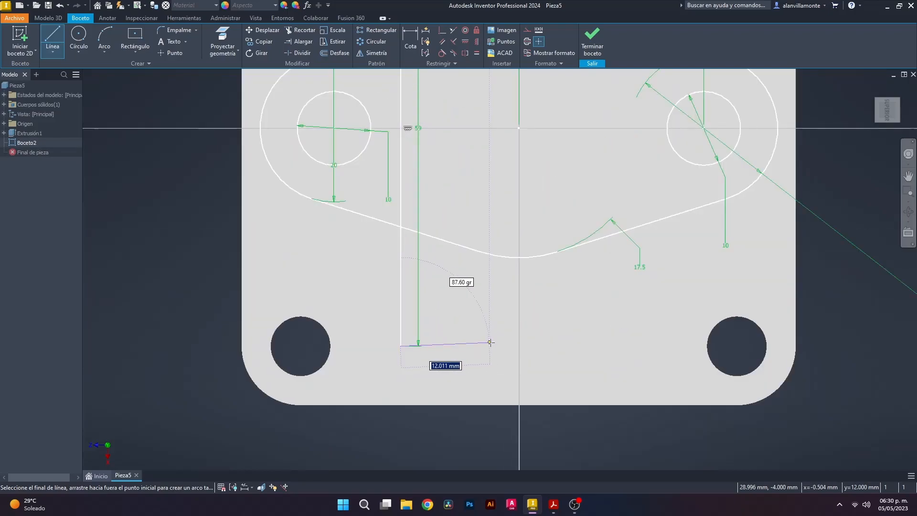
text(8)
key(Return)
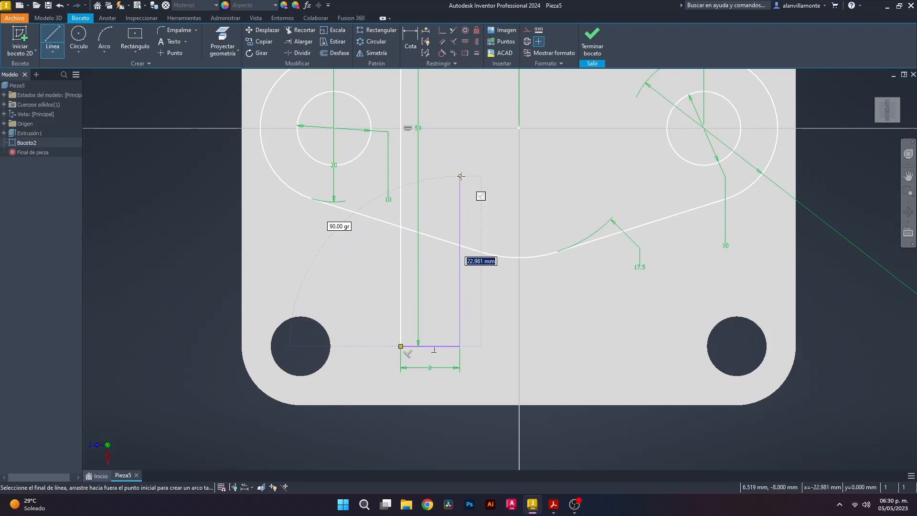
double_click(460, 176)
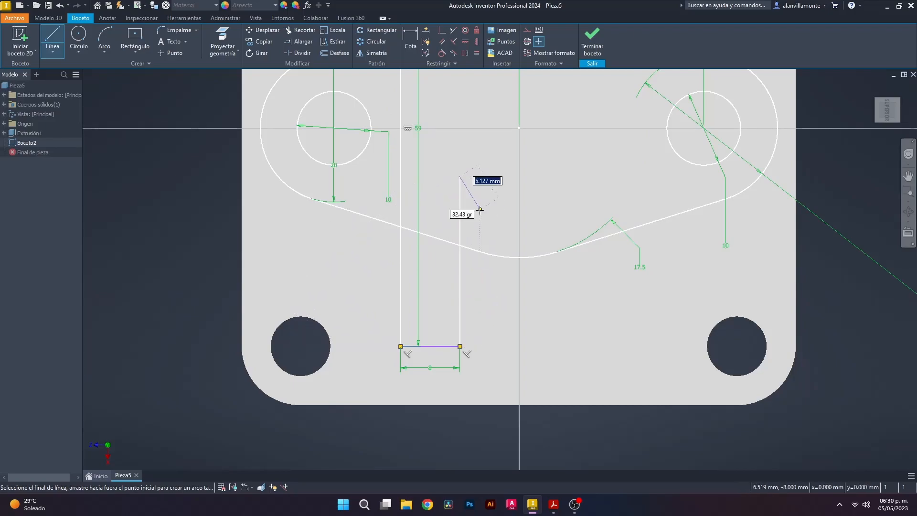
Step: Sketch an 8 mm horizontal line from the boss outline's lowest point to the lower lug's inner vertical line
click(519, 257)
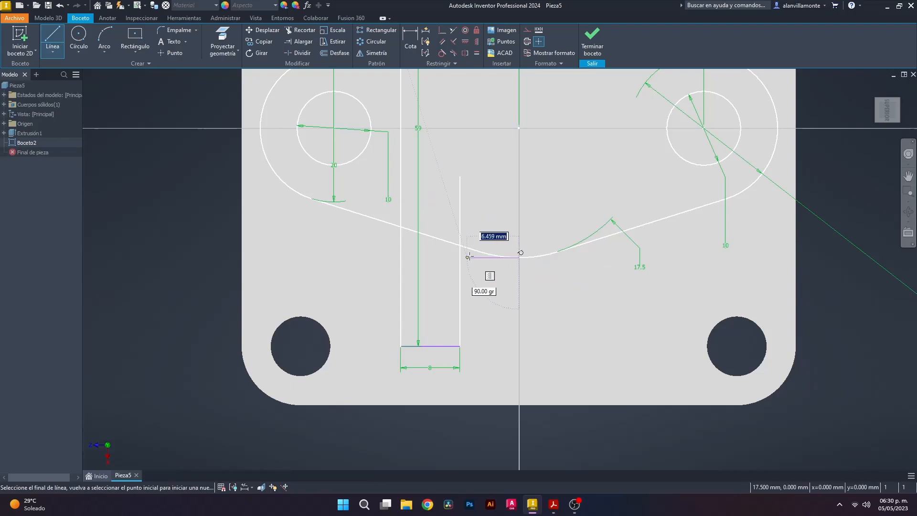
click(460, 258)
key(Escape)
scroll(505, 285, up, 5)
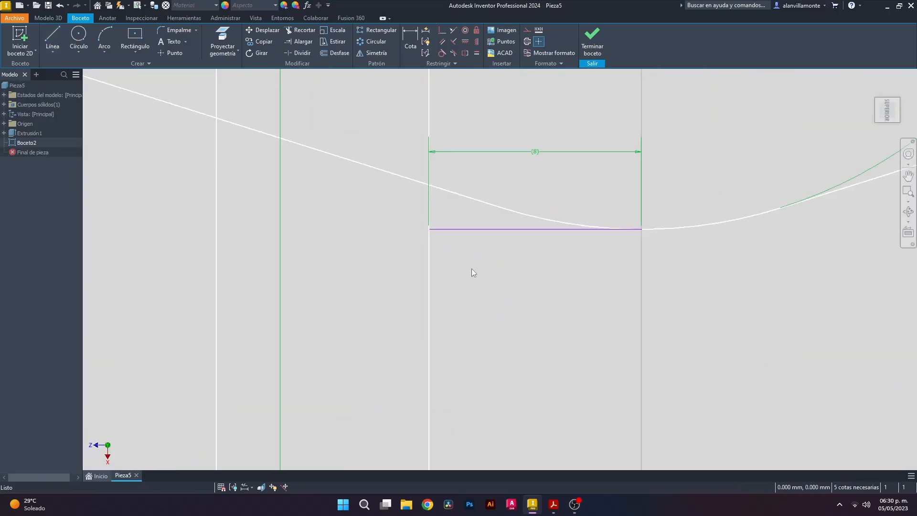
scroll(467, 188, down, 6)
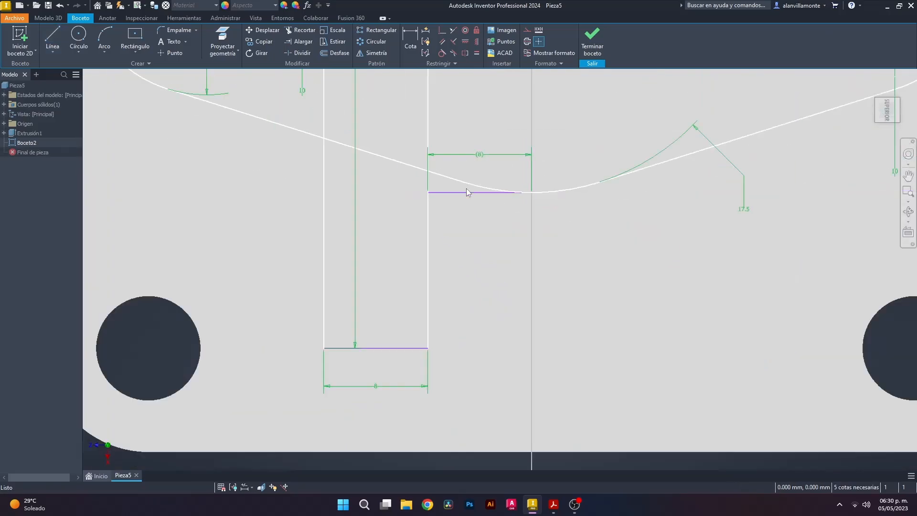
scroll(468, 187, up, 6)
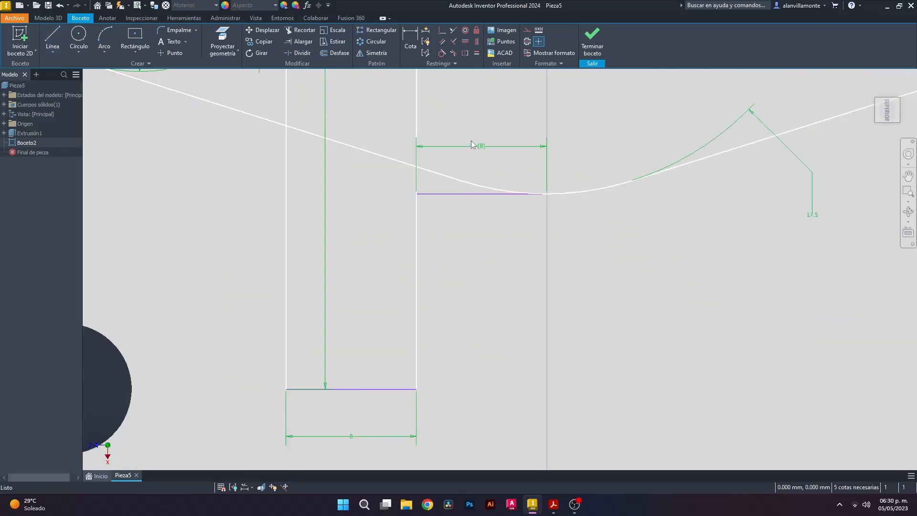
scroll(548, 202, up, 3)
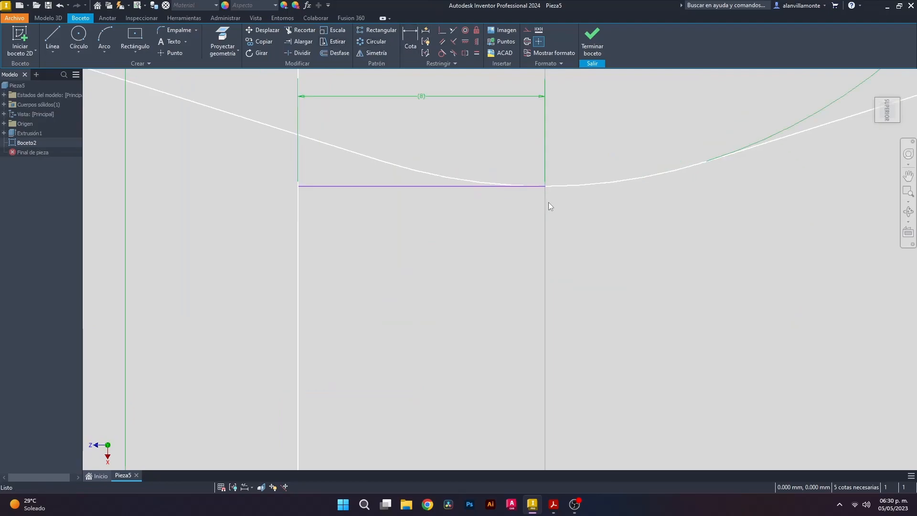
scroll(567, 205, down, 5)
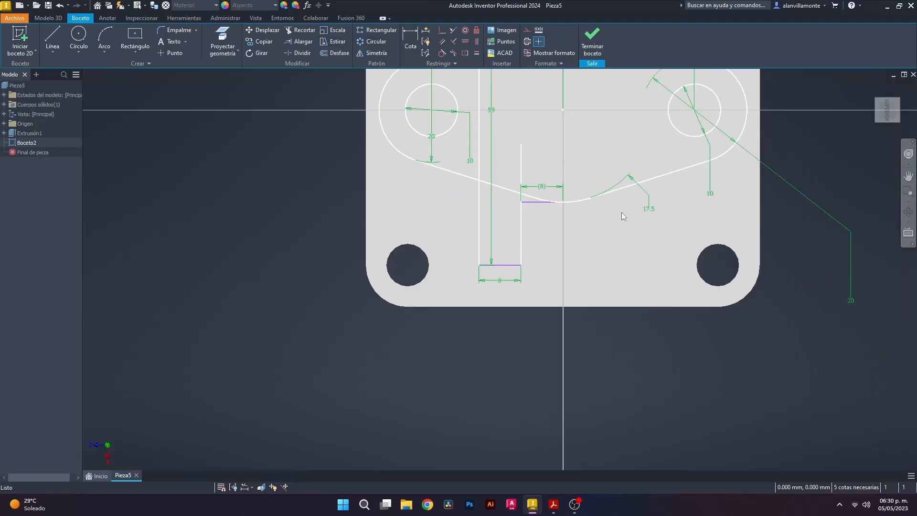
Step: Sketch an 8 mm horizontal line right from the boss outline's lowest point and a vertical line down to the existing lower lug's end level
key(l)
click(563, 202)
text(8)
key(Return)
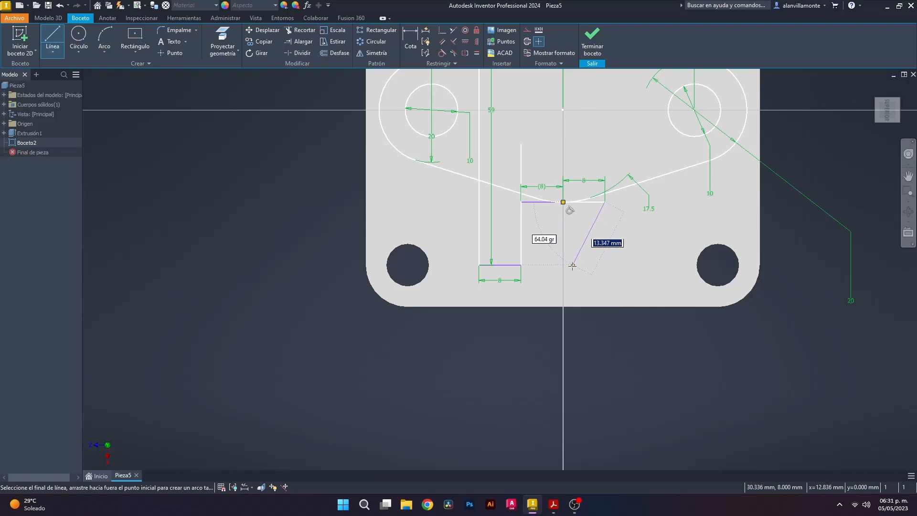
click(606, 264)
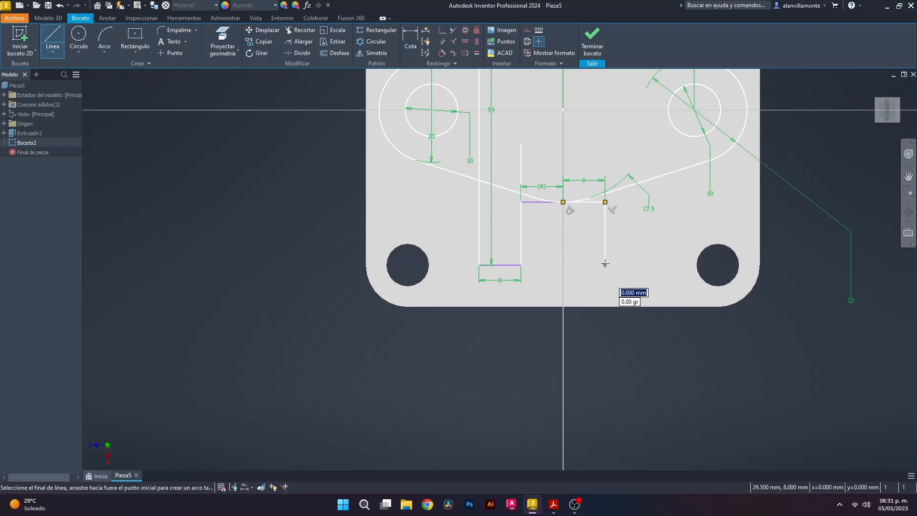
Step: Sketch an 8 mm horizontal line outward as the second lower lug's end and a vertical line from it up to the boss outline
text(8)
key(Return)
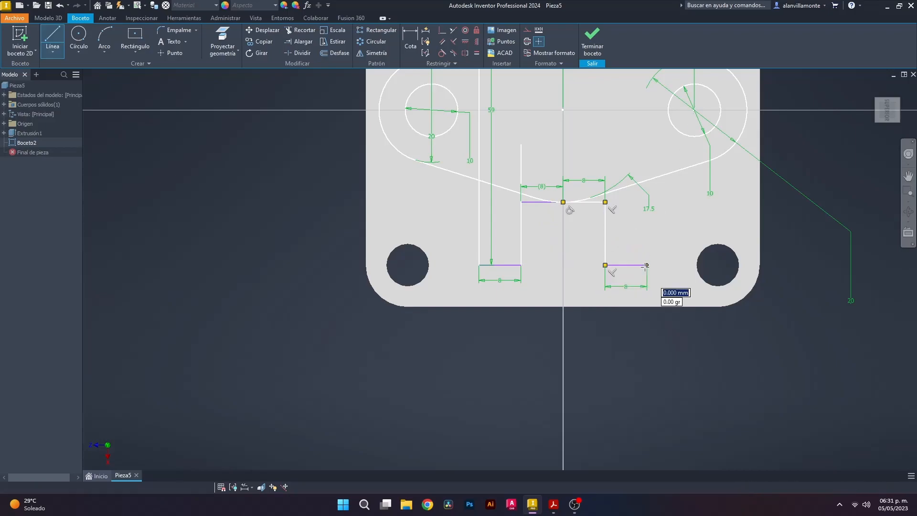
click(647, 180)
key(Escape)
Step: Sketch an 8 mm horizontal line outward from the upper notch's right side, level with the upper left lug's end
scroll(684, 191, up, 3)
scroll(684, 191, down, 5)
scroll(684, 191, down, 2)
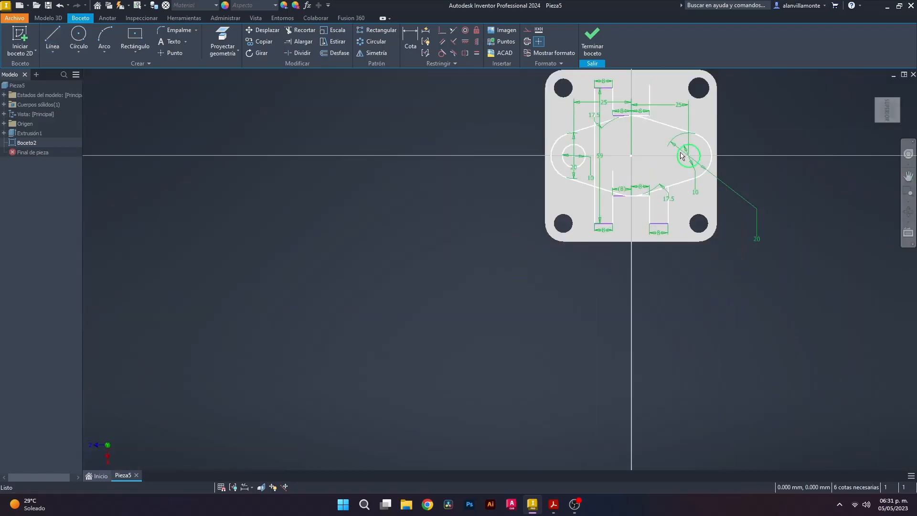
scroll(675, 80, up, 5)
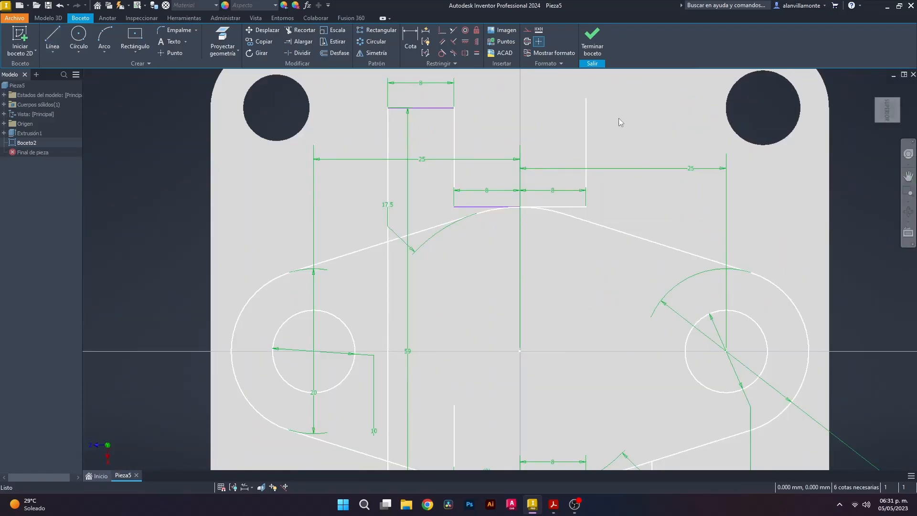
key(l)
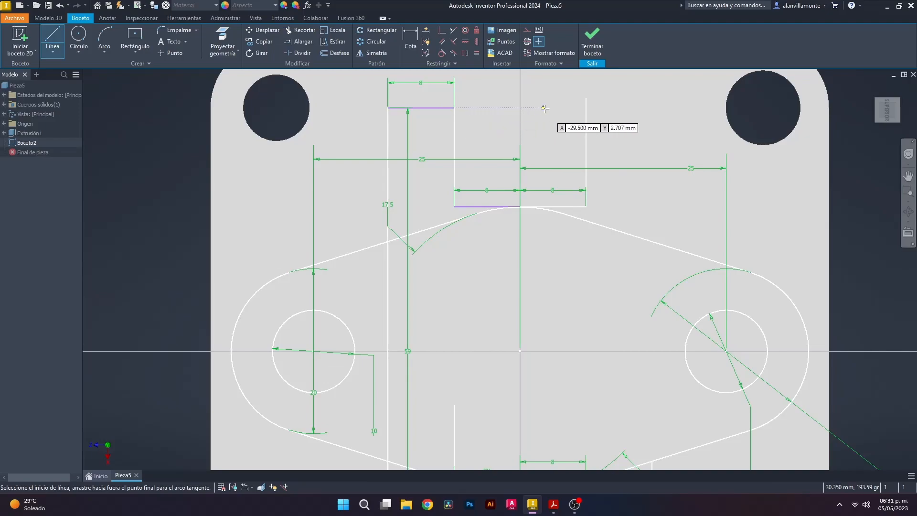
click(587, 108)
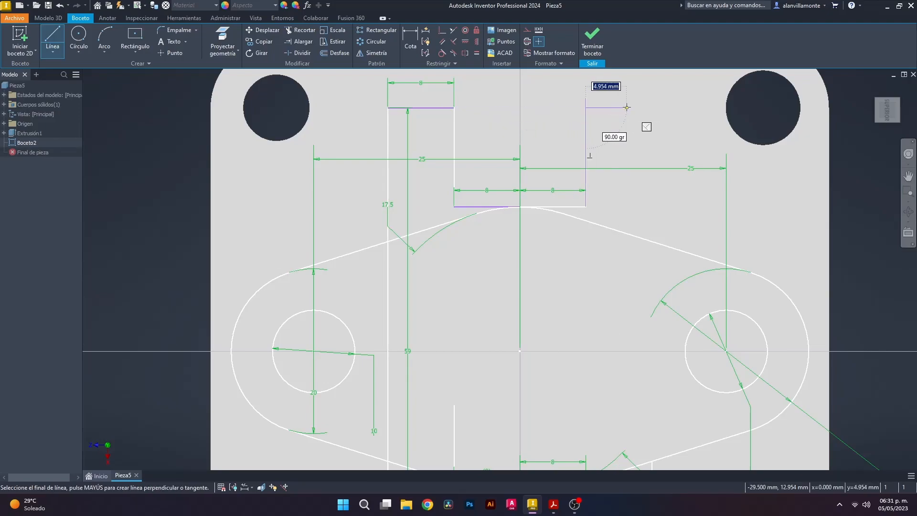
text(8)
key(Return)
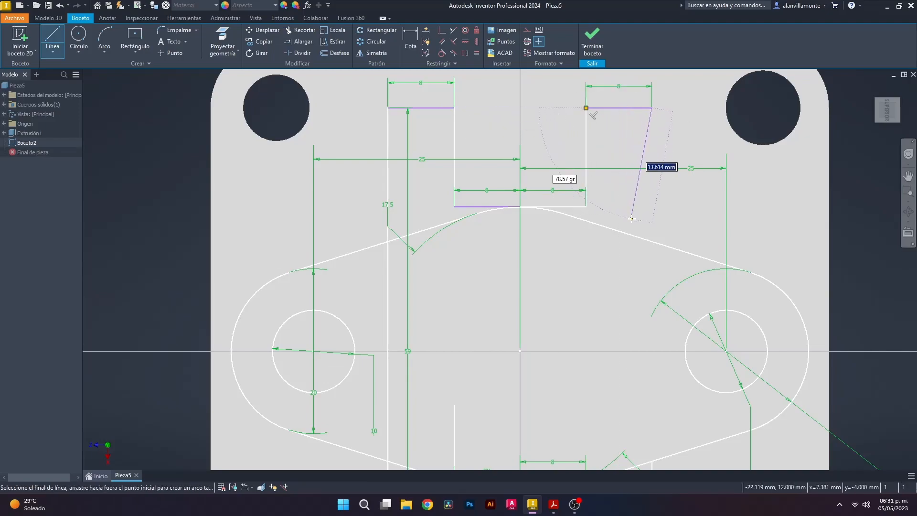
key(Escape)
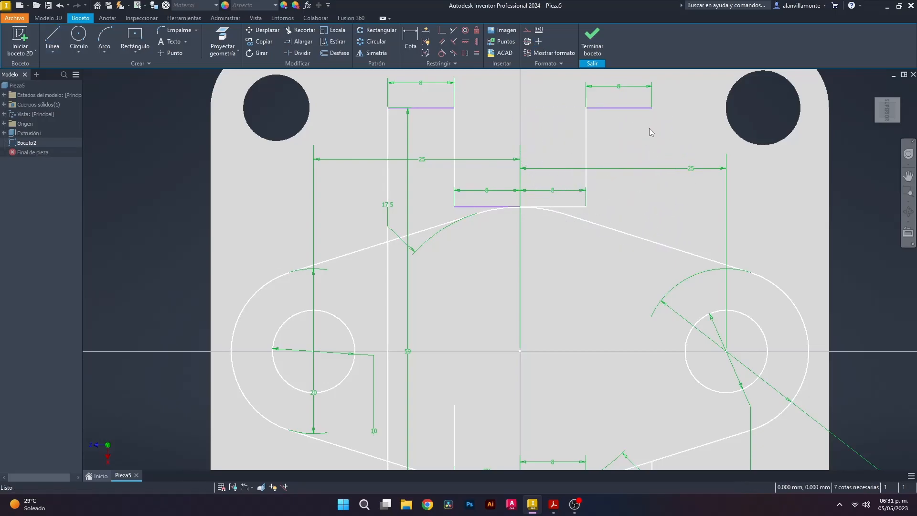
Step: Close the upper right lug with a vertical line from its 8 mm end line down to the boss outline
key(l)
click(652, 108)
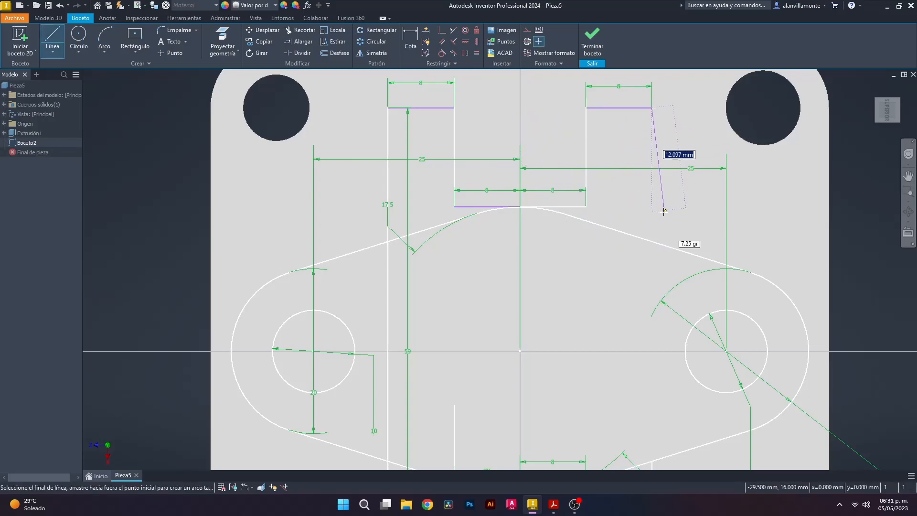
click(652, 240)
key(Escape)
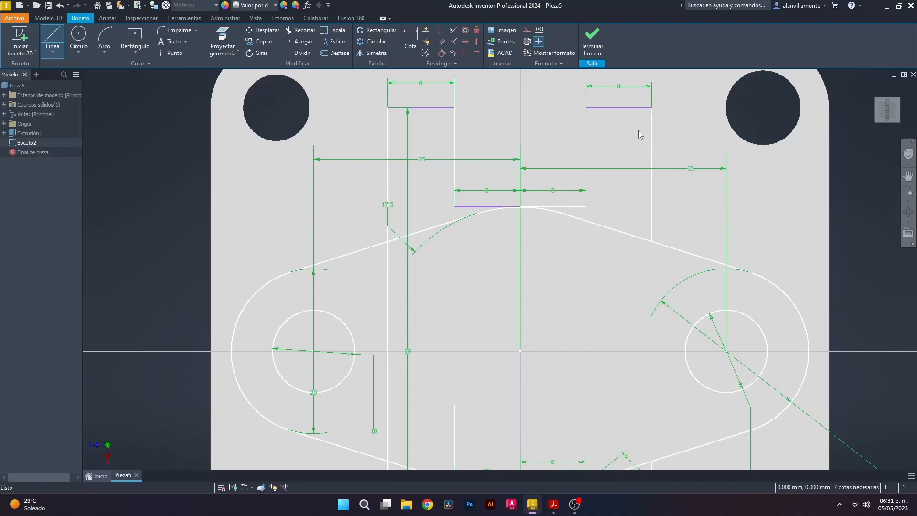
Step: Dimension the vertical distance between the end edges of the upper and lower right lugs
key(d)
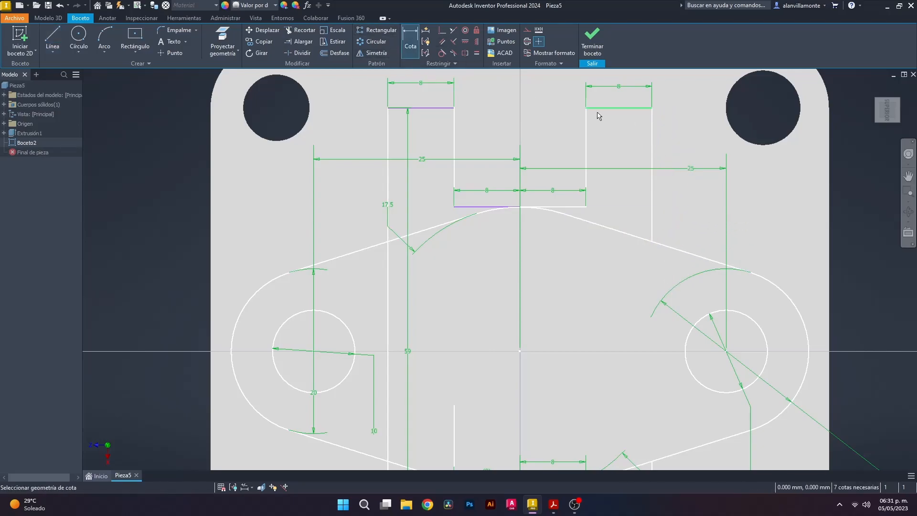
scroll(683, 121, down, 6)
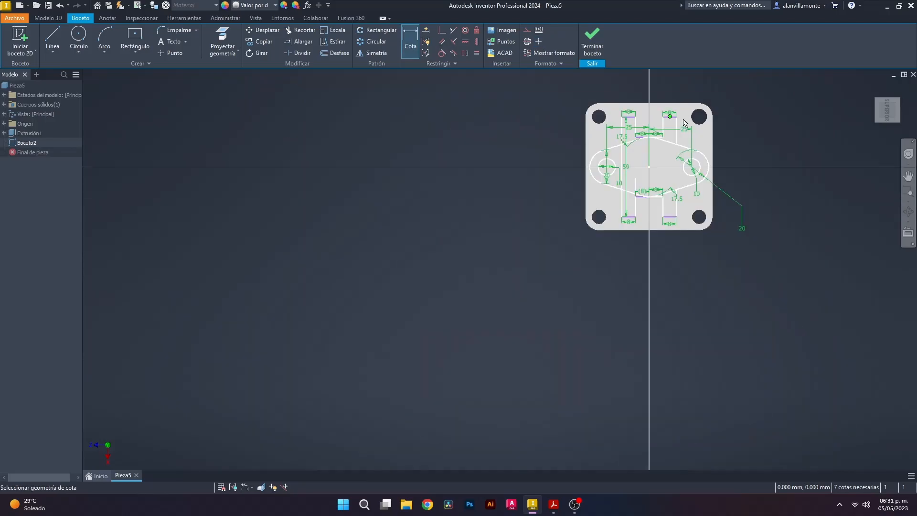
click(670, 216)
click(738, 196)
click(773, 191)
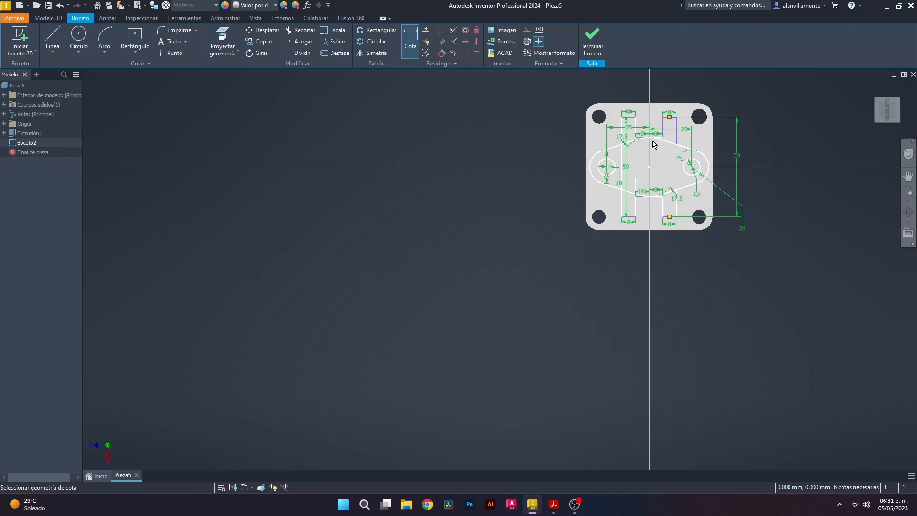
Step: Try to dimension the vertical distance between the upper left lug's end edge and the upper notch edge
scroll(668, 120, up, 5)
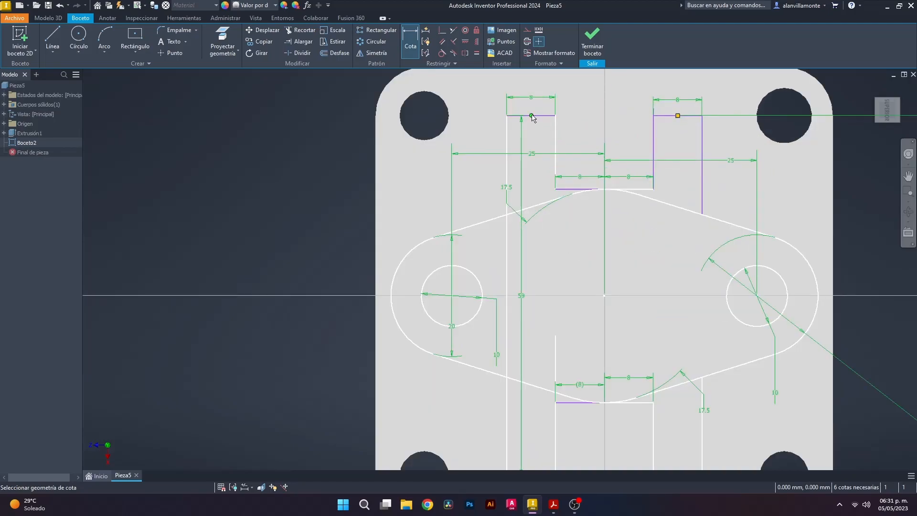
click(545, 115)
click(578, 189)
click(403, 169)
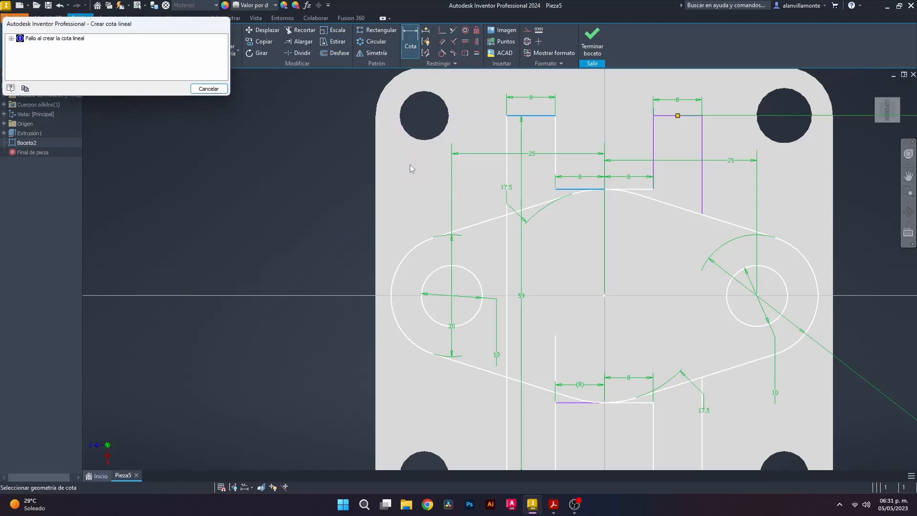
click(208, 89)
key(Escape)
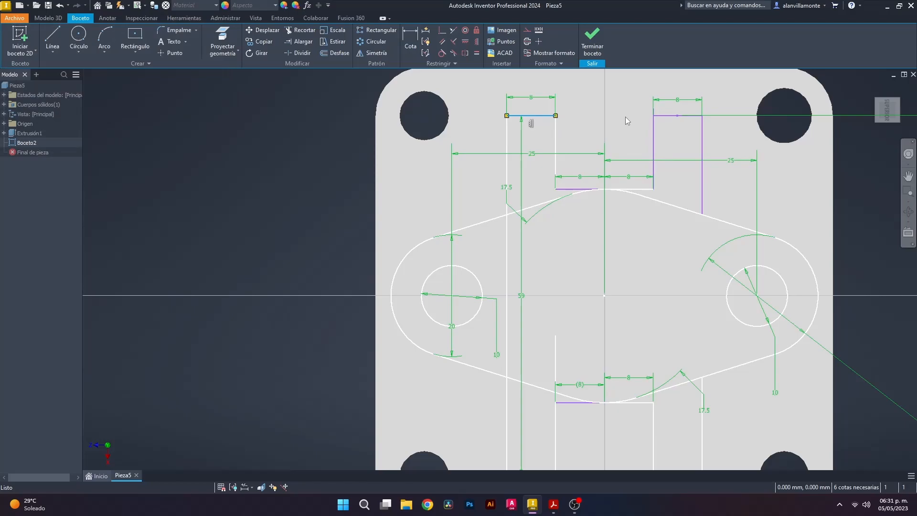
Step: Trim the boss outline's slanted segments inside the two upper lugs and the left half of the upper arc
scroll(631, 127, up, 4)
scroll(660, 196, down, 3)
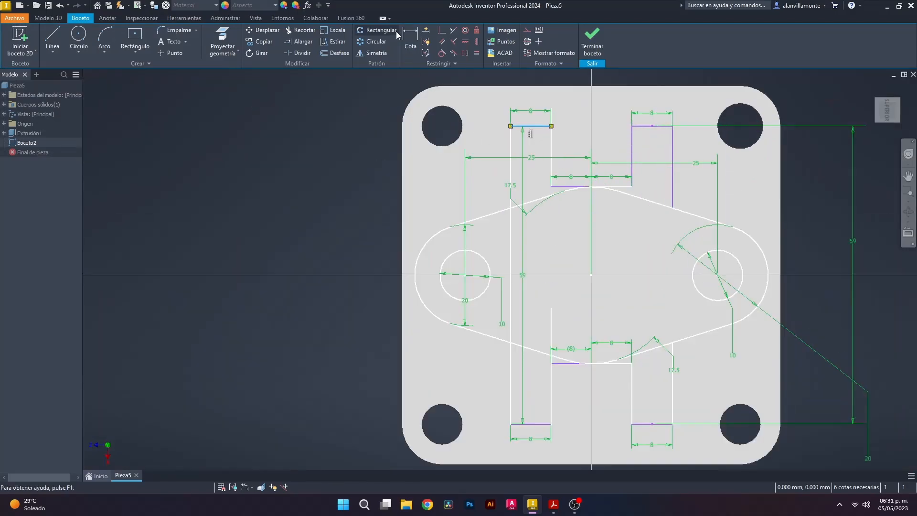
click(301, 31)
click(538, 196)
click(630, 193)
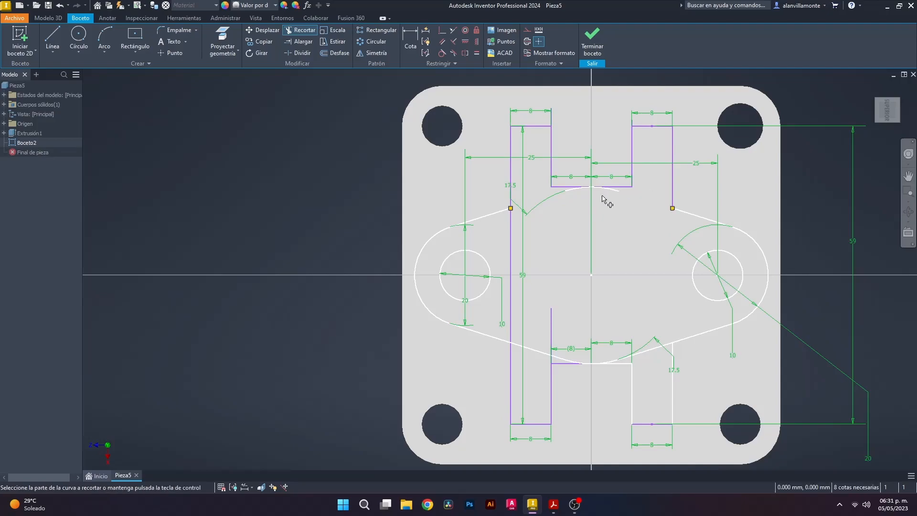
click(580, 193)
Step: Try to trim the remaining right half of the upper arc
scroll(581, 191, up, 5)
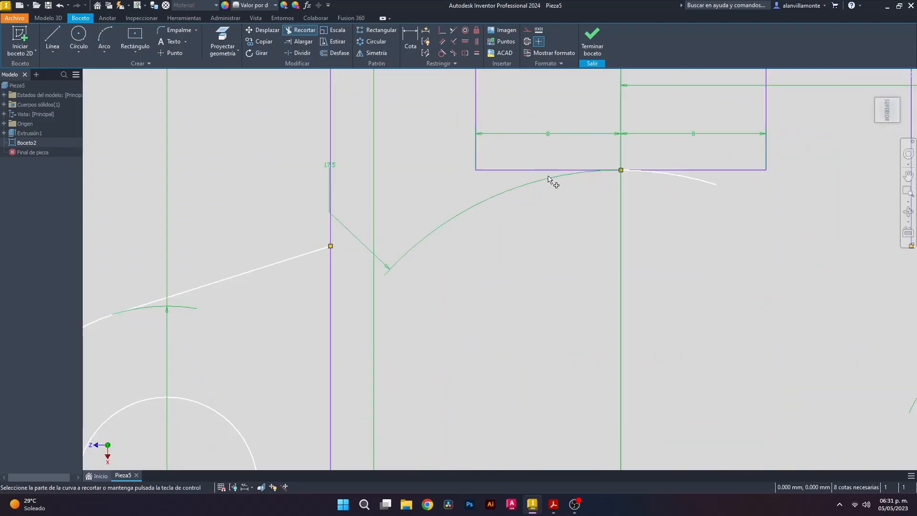
click(696, 180)
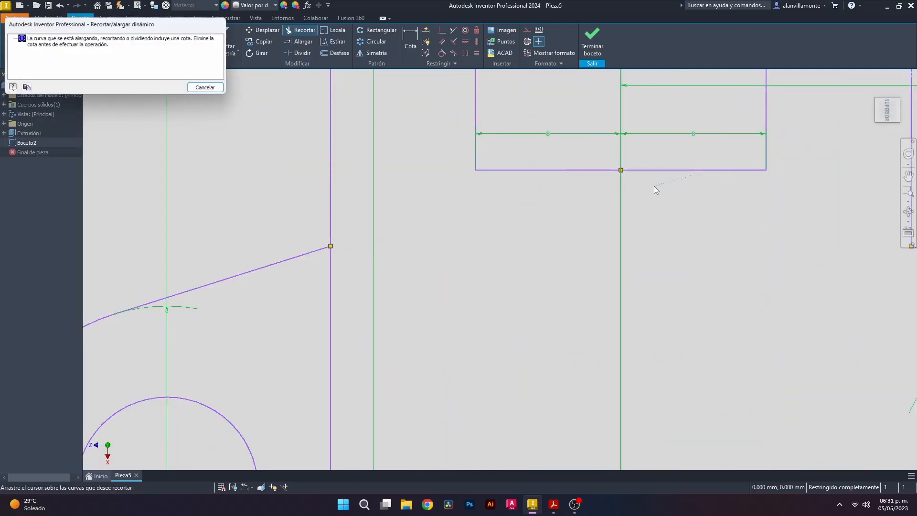
click(208, 89)
Step: Trim the boss outline inside the two lower lugs, the vertical line's excess above the lower notch and the lower arc's left half
scroll(637, 164, down, 6)
scroll(651, 238, up, 6)
click(652, 369)
scroll(605, 278, up, 2)
scroll(606, 278, down, 5)
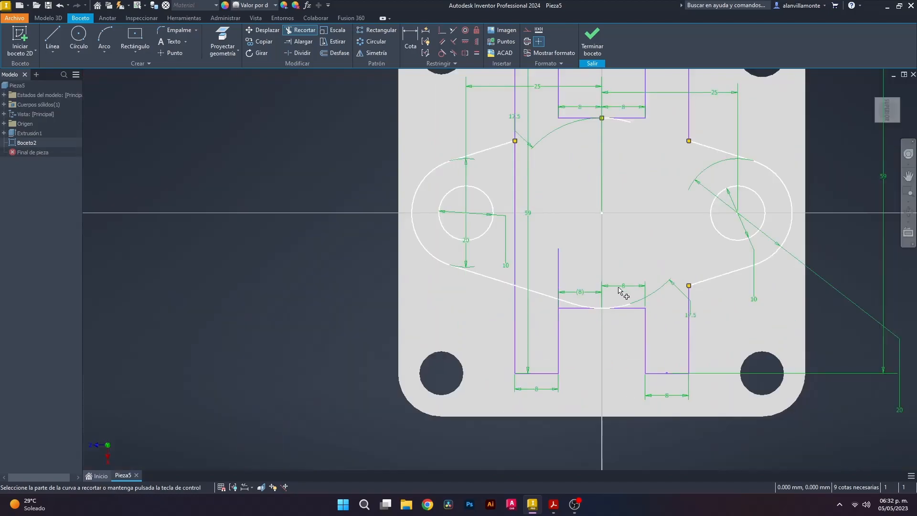
click(545, 290)
click(557, 281)
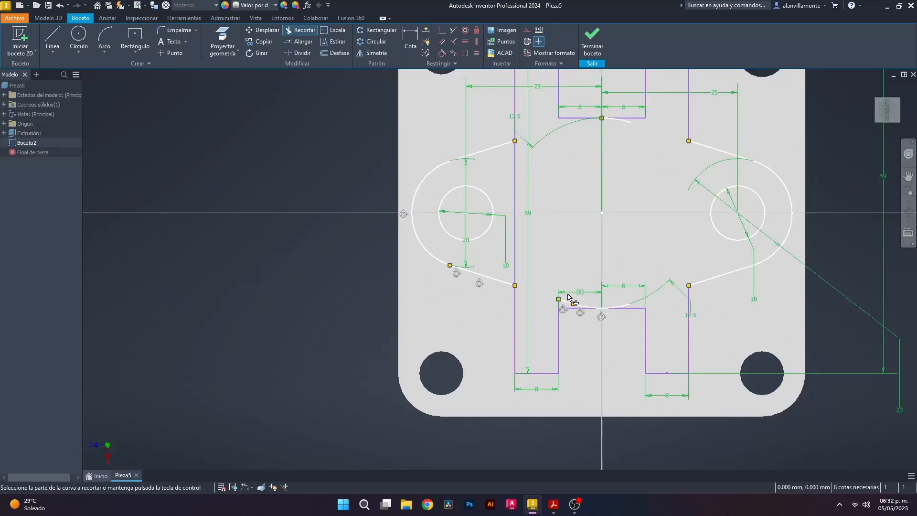
click(568, 301)
scroll(587, 307, up, 4)
click(580, 308)
scroll(692, 306, down, 5)
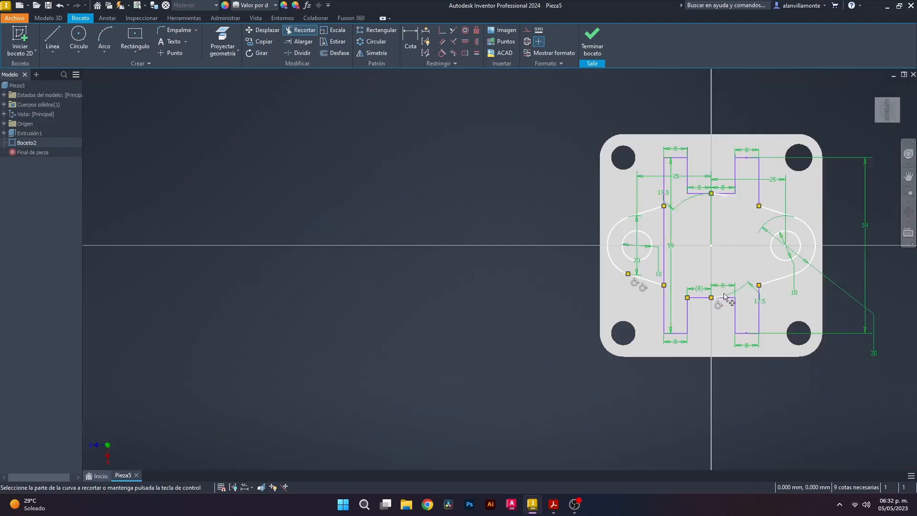
Step: Delete the leftover arc segments at the upper and lower notch edges
scroll(736, 188, up, 3)
key(Escape)
scroll(713, 205, up, 3)
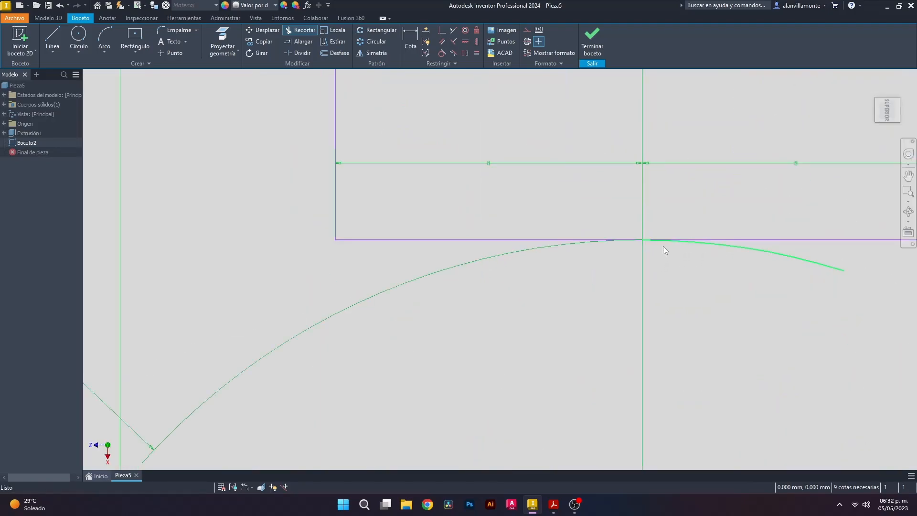
scroll(665, 245, down, 4)
click(679, 251)
key(Delete)
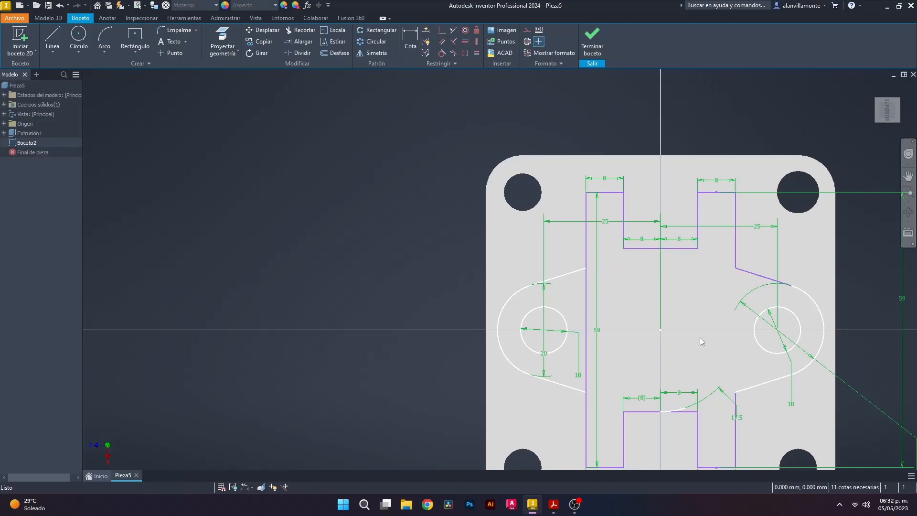
middle_drag(639, 209, 638, 252)
scroll(638, 251, down, 2)
scroll(638, 252, down, 2)
scroll(653, 349, up, 5)
click(674, 324)
key(Delete)
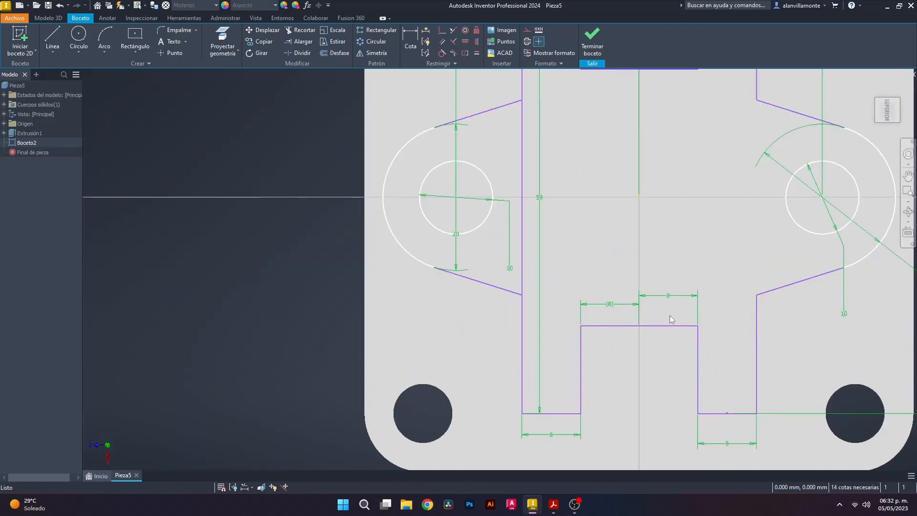
Step: Trim the middle part of the left 59 mm vertical line between the boss's slanted edges
click(307, 33)
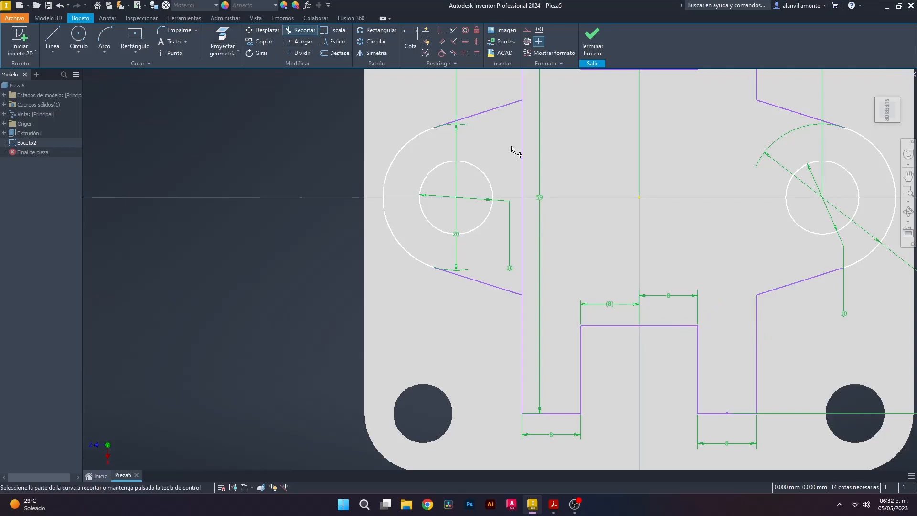
click(523, 160)
scroll(734, 216, down, 5)
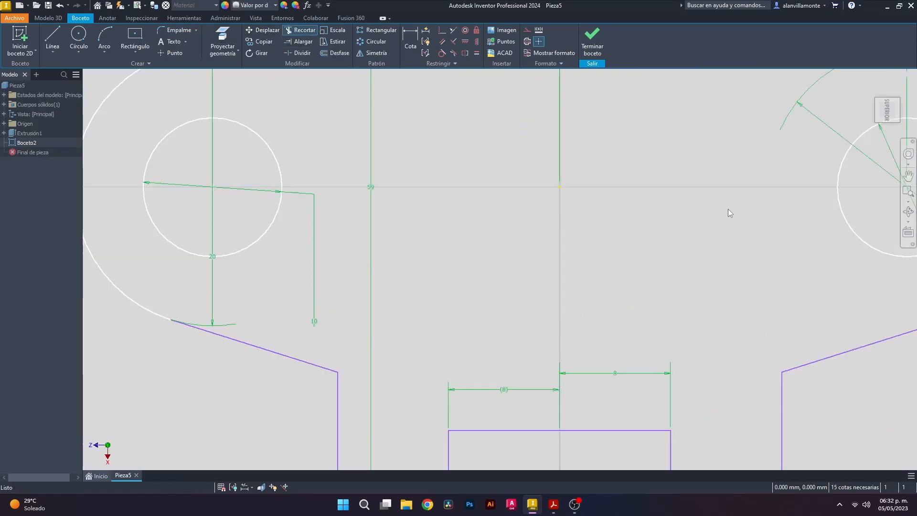
Step: Dimension the upper notch's width and the vertical distance between the upper and lower notch edges on both the right and left sides
key(d)
click(707, 153)
click(697, 181)
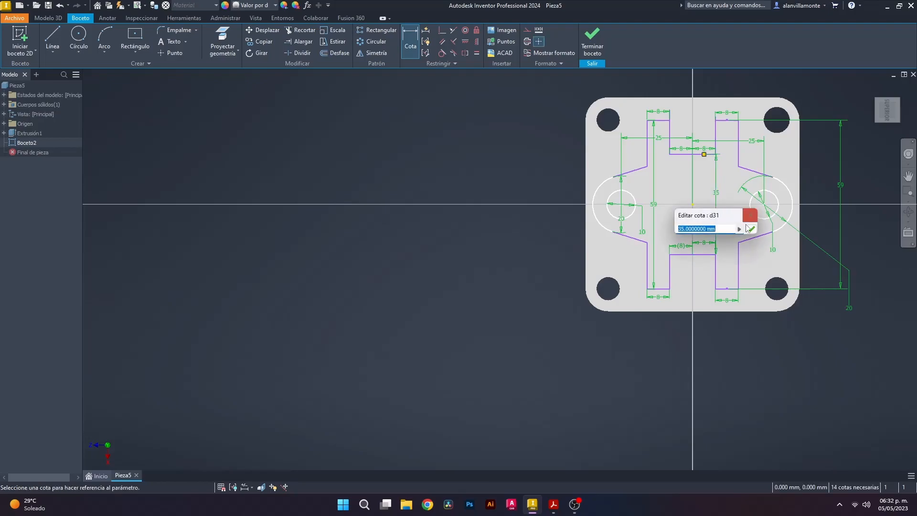
scroll(682, 157, up, 3)
key(Return)
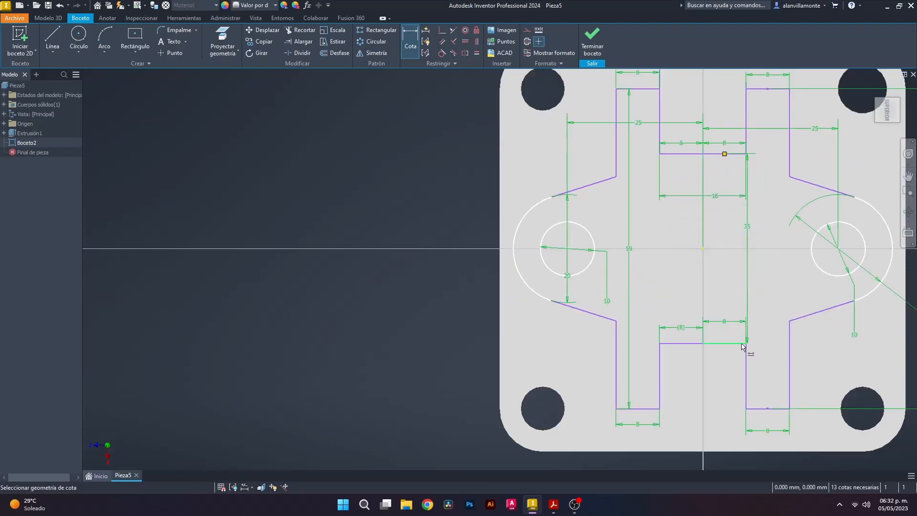
click(693, 153)
click(435, 225)
key(Return)
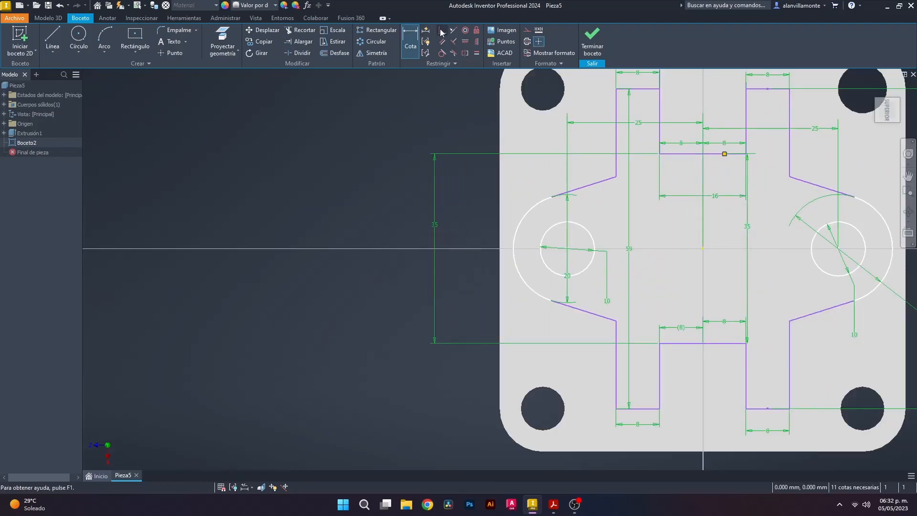
click(476, 42)
click(695, 154)
key(Escape)
click(724, 153)
key(Escape)
key(Escape)
Step: Dimension the horizontal extent of the boss's upper right slanted edge
click(410, 41)
click(617, 134)
click(790, 151)
scroll(741, 219, down, 3)
click(745, 222)
click(170, 88)
scroll(814, 227, up, 3)
click(805, 141)
key(Return)
Step: Dimension the horizontal extents of the boss's lower right and upper left slanted edges
click(769, 314)
click(768, 335)
key(Return)
click(503, 176)
click(501, 128)
key(Return)
scroll(582, 203, down, 5)
key(Escape)
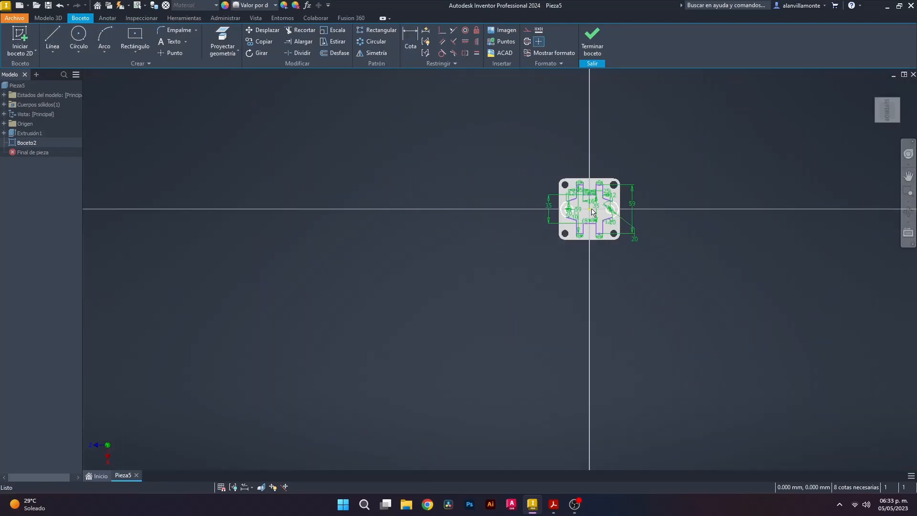
Step: Try to apply a horizontal constraint to the lower and upper notch edges
scroll(592, 207, up, 5)
click(464, 41)
click(576, 218)
click(576, 329)
click(576, 108)
key(Escape)
Step: Make the end edges of the two lower lugs collinear
click(453, 31)
click(510, 403)
click(636, 404)
key(Escape)
key(Escape)
Step: Make the end edges of the two upper lugs collinear
scroll(500, 120, down, 5)
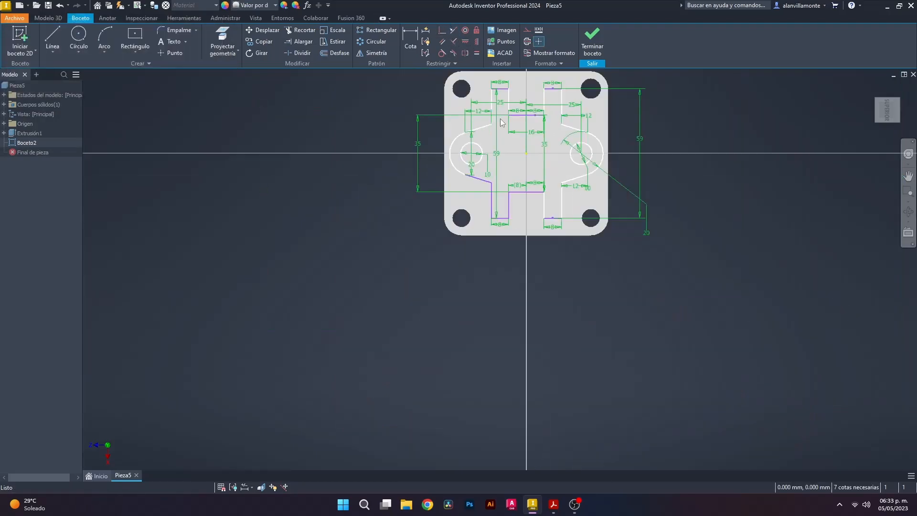
scroll(514, 76, up, 5)
click(452, 31)
click(471, 120)
click(645, 121)
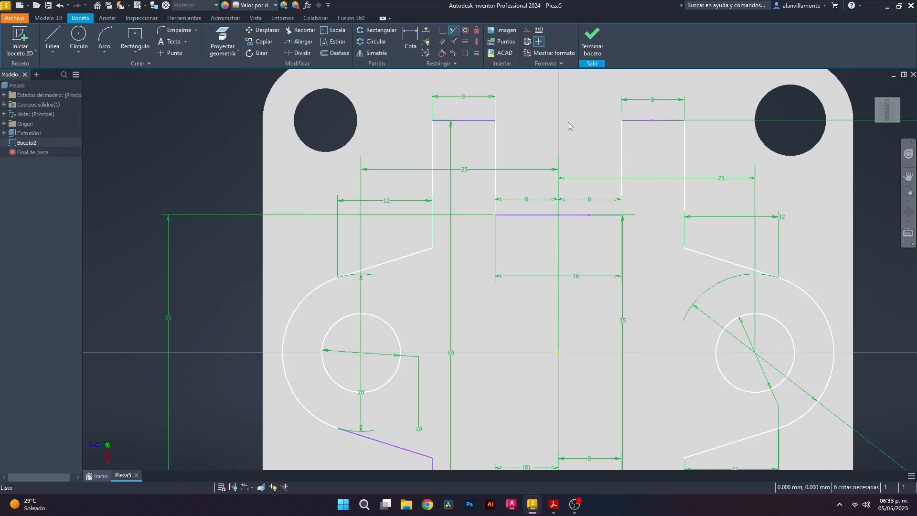
Step: Dimension the upper notch edge 17.5 mm and the lower lug end edges 29.5 mm from the sketch centre
scroll(569, 125, down, 5)
click(414, 43)
click(523, 128)
click(539, 195)
click(391, 175)
key(Return)
click(538, 194)
click(312, 220)
key(Return)
Step: Dimension the width of the lower notch between its two side edges as 16 mm
click(507, 286)
click(569, 290)
click(532, 361)
key(Return)
click(439, 251)
key(Return)
scroll(525, 131, down, 2)
scroll(554, 136, up, 5)
scroll(555, 135, down, 2)
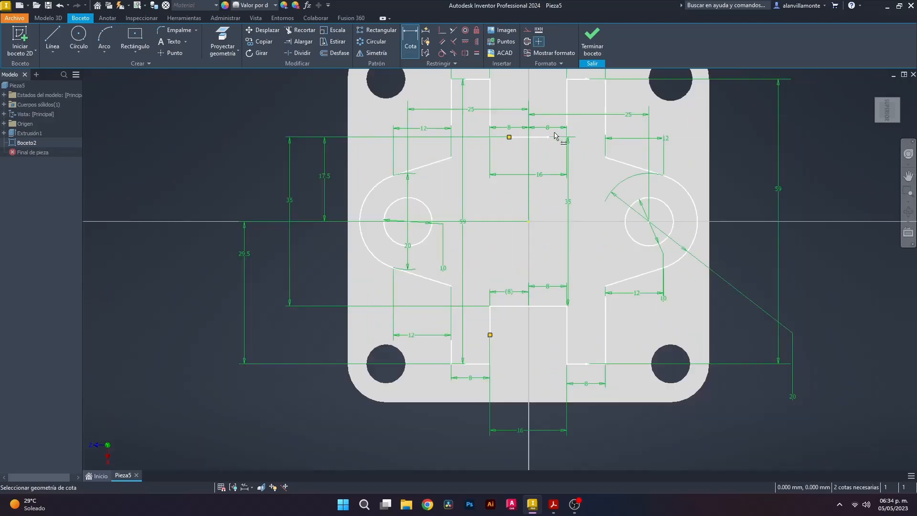
Step: Extrude the boss-and-lugs profile 30 mm up from the base plate, checking the height in the PDF drawing
scroll(582, 134, down, 2)
click(48, 17)
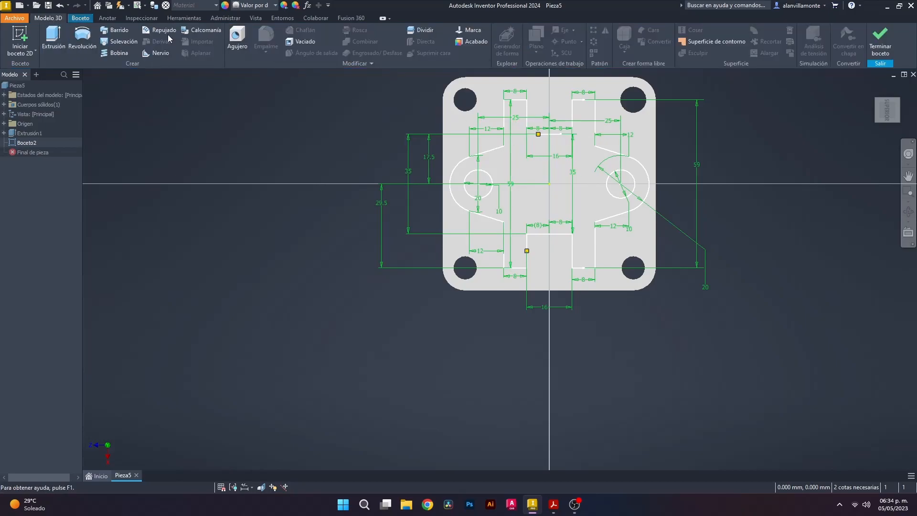
click(51, 33)
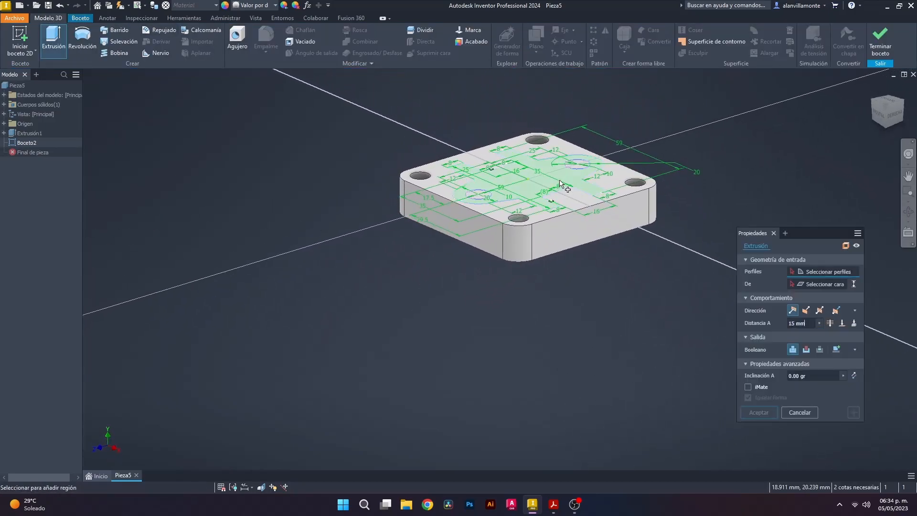
click(562, 181)
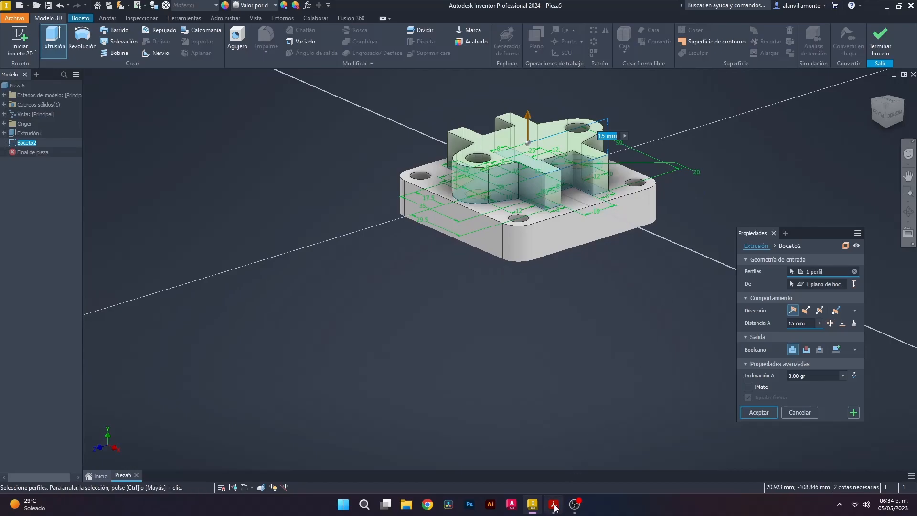
key(alt+Tab)
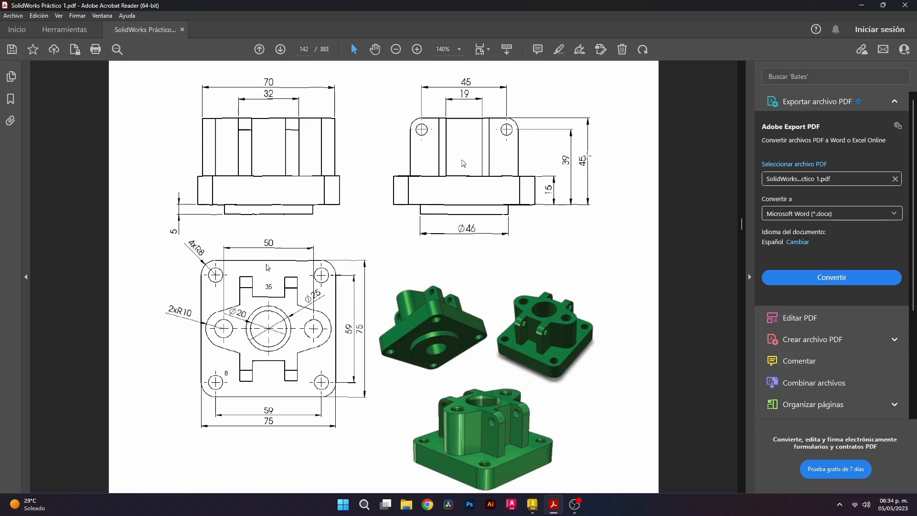
click(532, 506)
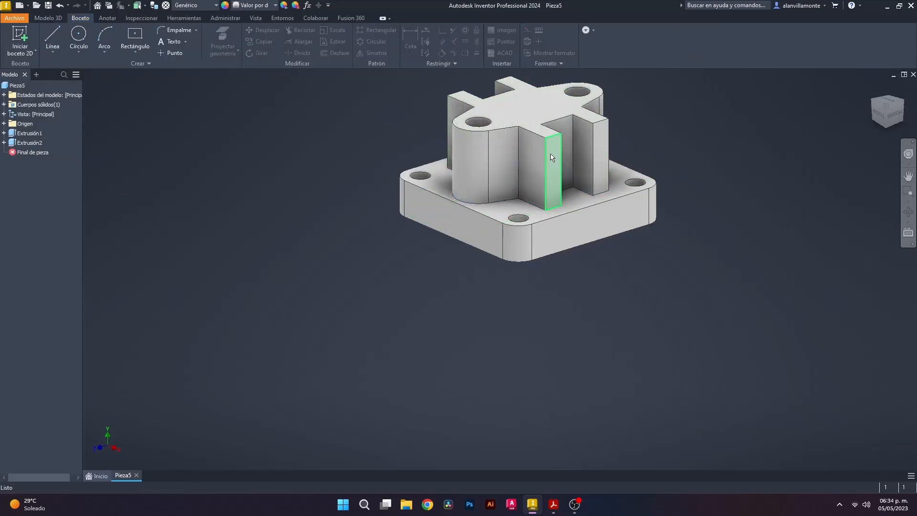
Step: Start a circle sketch on the outer side face of a front lug, consult the PDF drawing, and face the sketch plane squarely
click(538, 148)
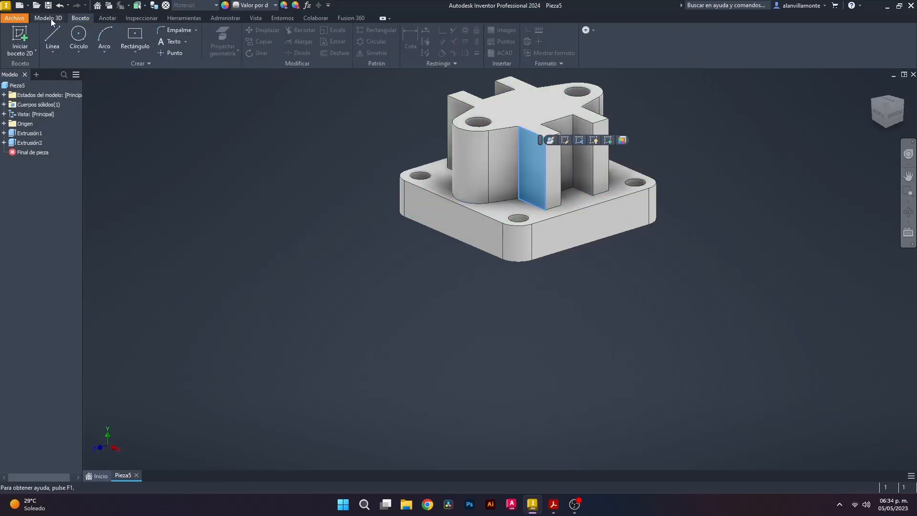
click(78, 34)
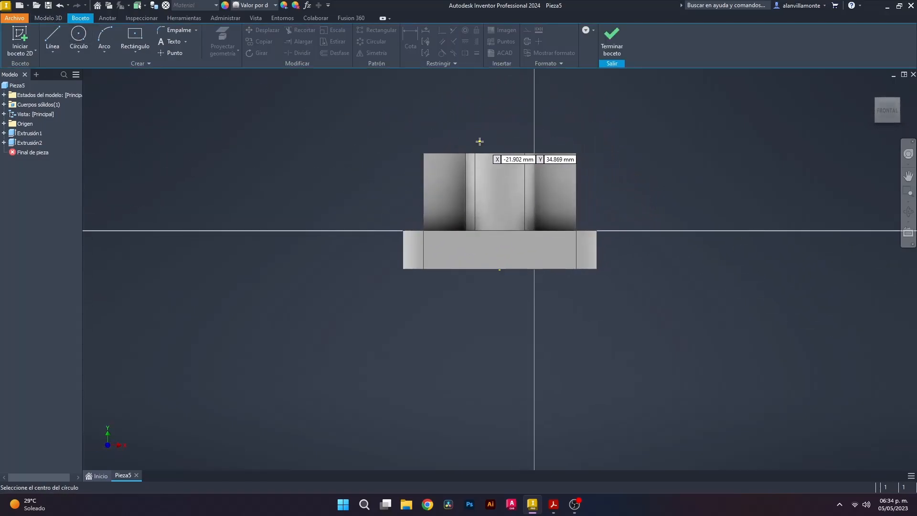
click(554, 505)
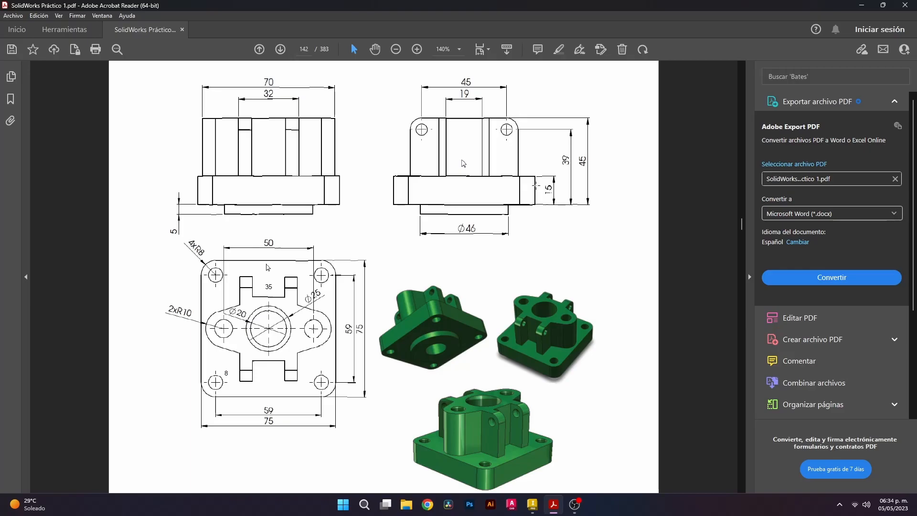
click(532, 505)
scroll(568, 163, up, 3)
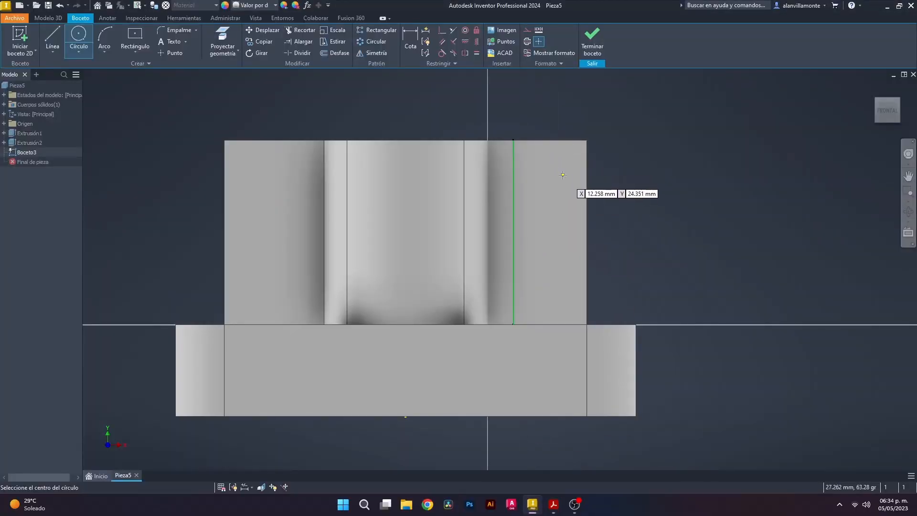
key(Escape)
mouse_move(657, 137)
middle_down()
mouse_move(629, 159)
mouse_move(669, 143)
mouse_move(661, 163)
mouse_move(618, 143)
mouse_move(594, 190)
mouse_move(397, 217)
middle_up()
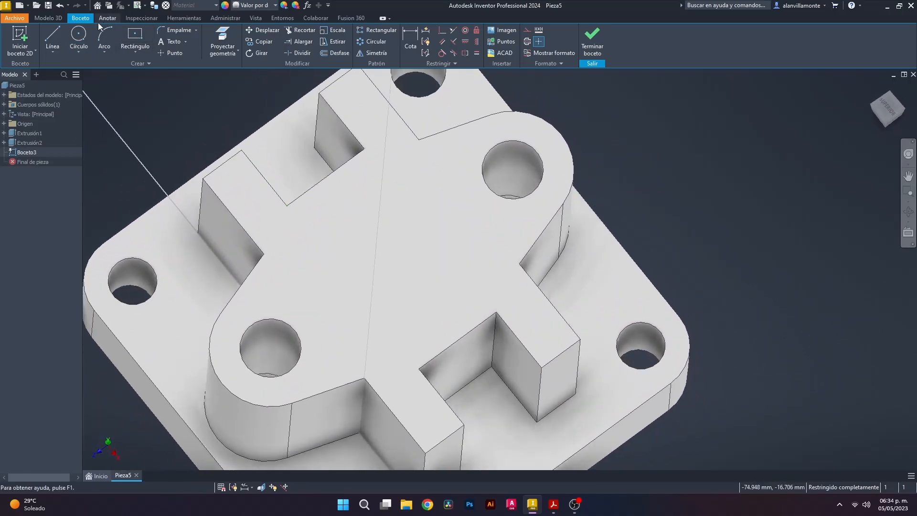
click(79, 38)
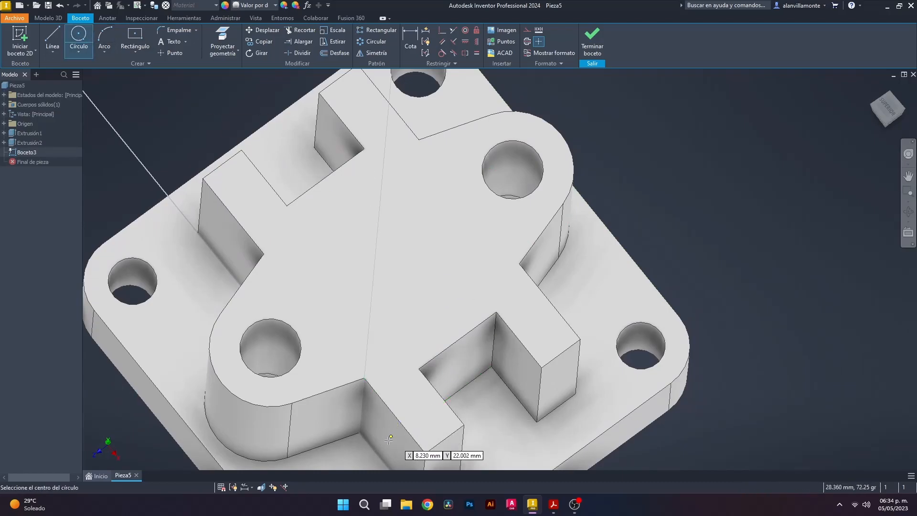
click(883, 125)
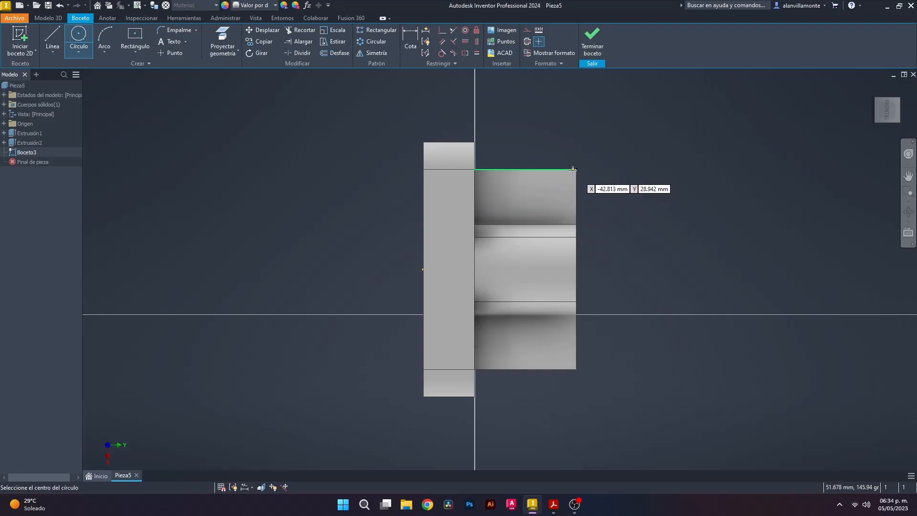
Step: Draw two 10 mm diameter circles, one near the outer upper corner of each lug side face
click(545, 190)
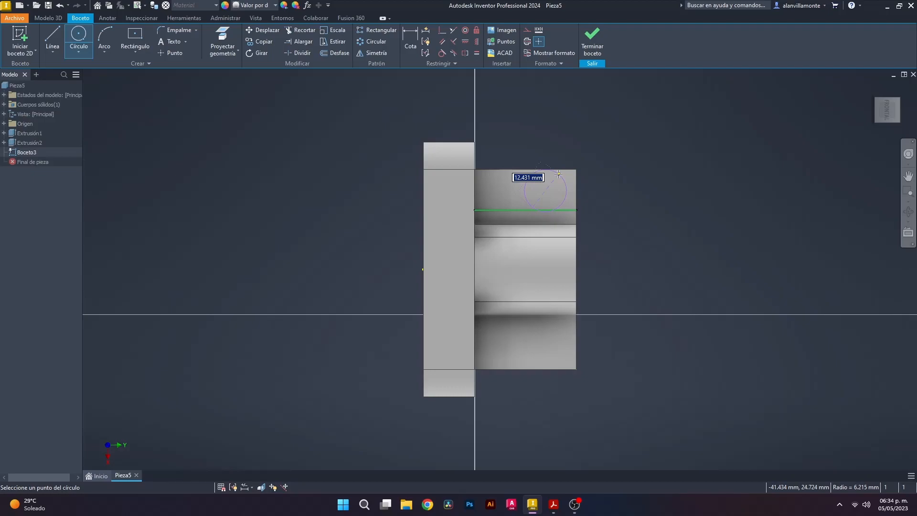
text(10)
key(Return)
click(549, 343)
text(10)
key(Return)
key(Escape)
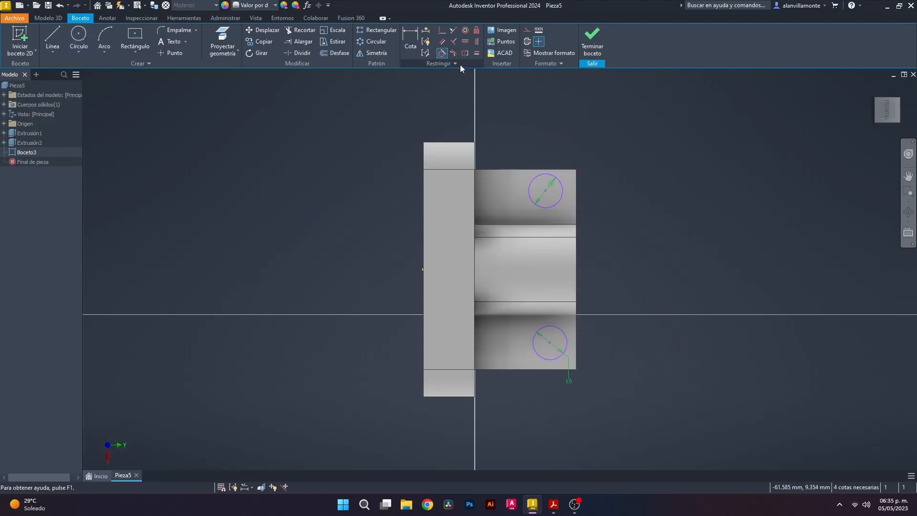
Step: Make each 10 mm circle tangent to the top edge and outer end edge of its lug
click(549, 170)
click(575, 198)
click(577, 345)
click(557, 359)
click(560, 368)
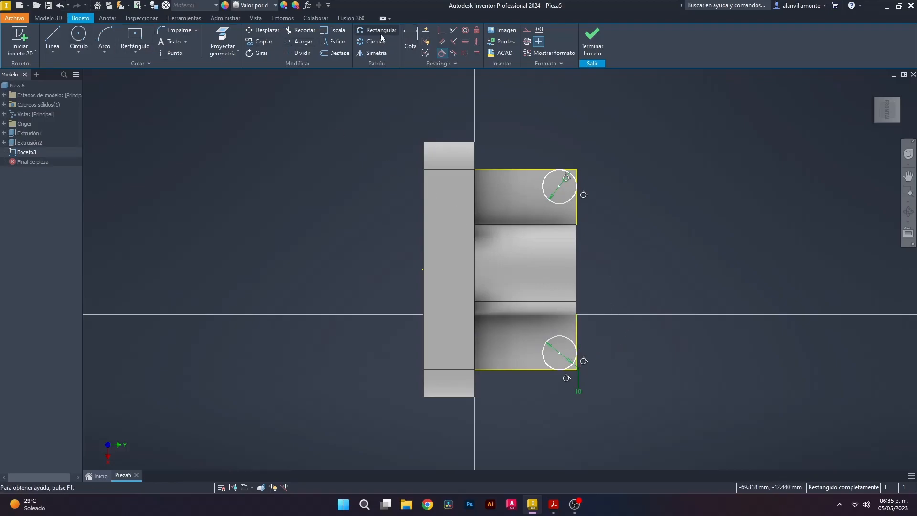
Step: Draw a 5 mm diameter circle concentric with each of the two 10 mm circles
click(90, 36)
click(559, 186)
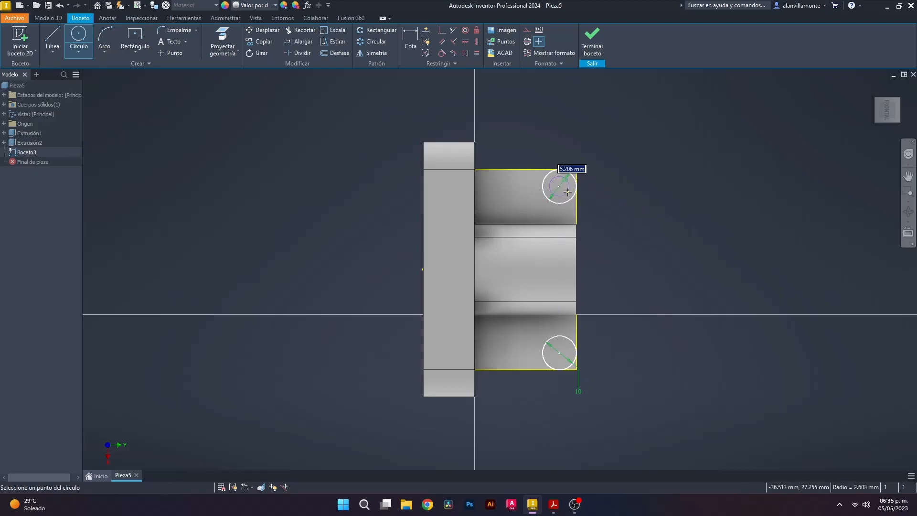
click(568, 196)
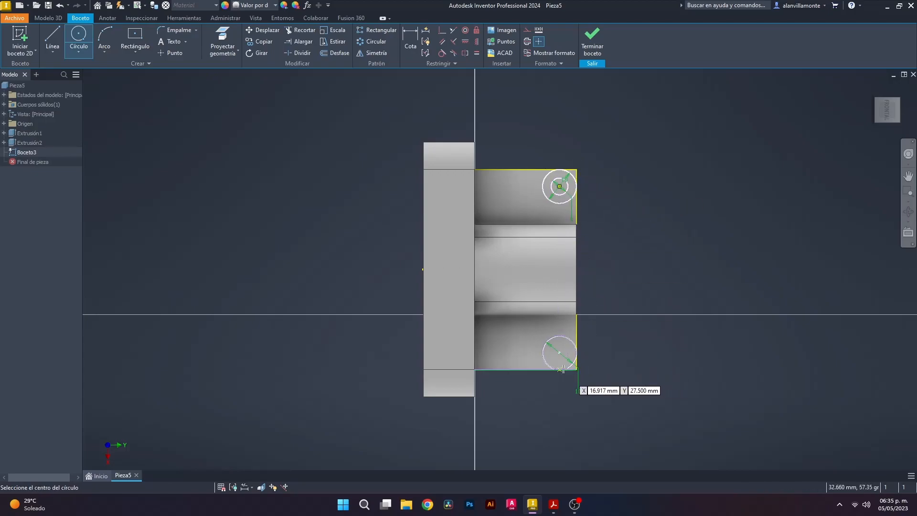
click(559, 352)
text(5)
key(Return)
key(Escape)
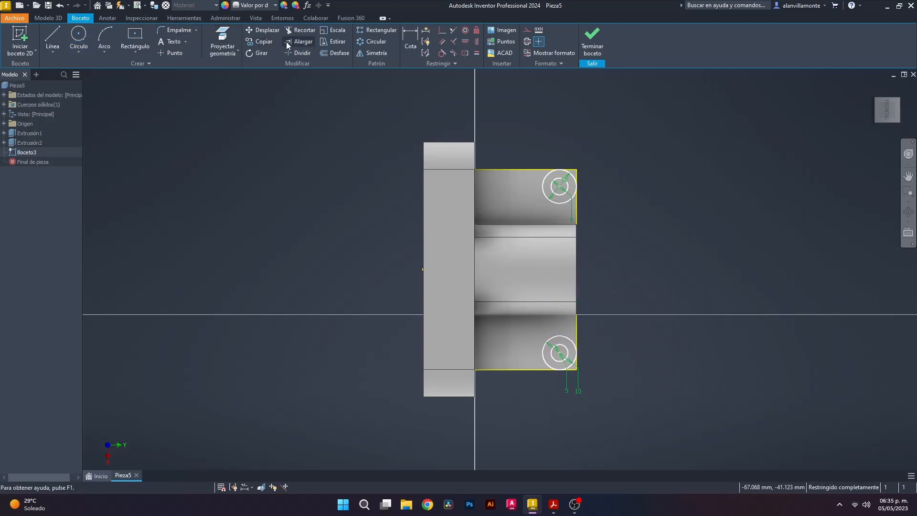
Step: Trim the inner portions of both 10 mm circles, keeping only the arcs that round the lug corners
click(301, 31)
click(546, 197)
click(549, 344)
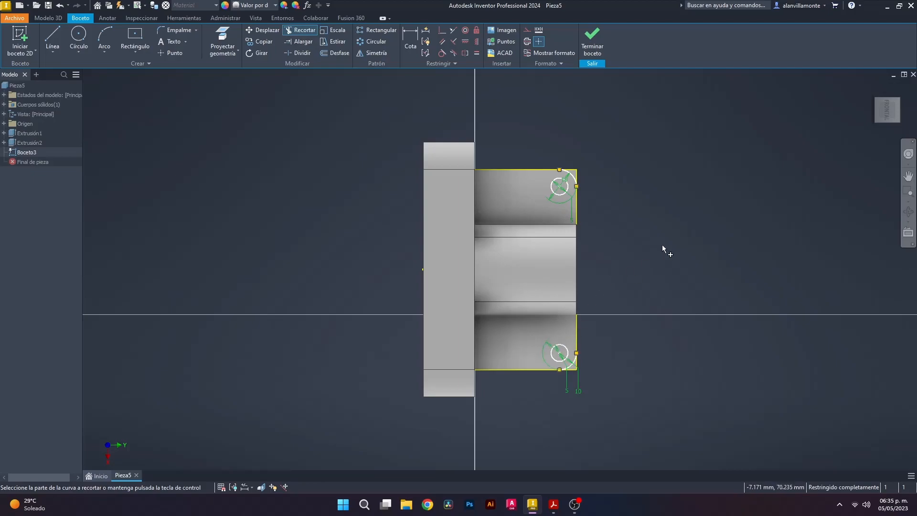
Step: Set up an Extrude cut using both 5 mm circles and the two corner regions outside the lug arcs
click(48, 18)
click(53, 38)
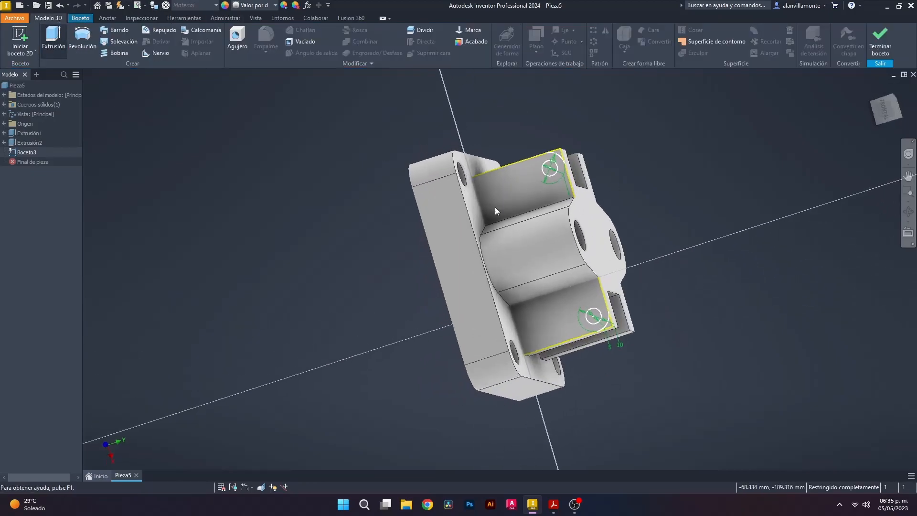
scroll(540, 133, up, 5)
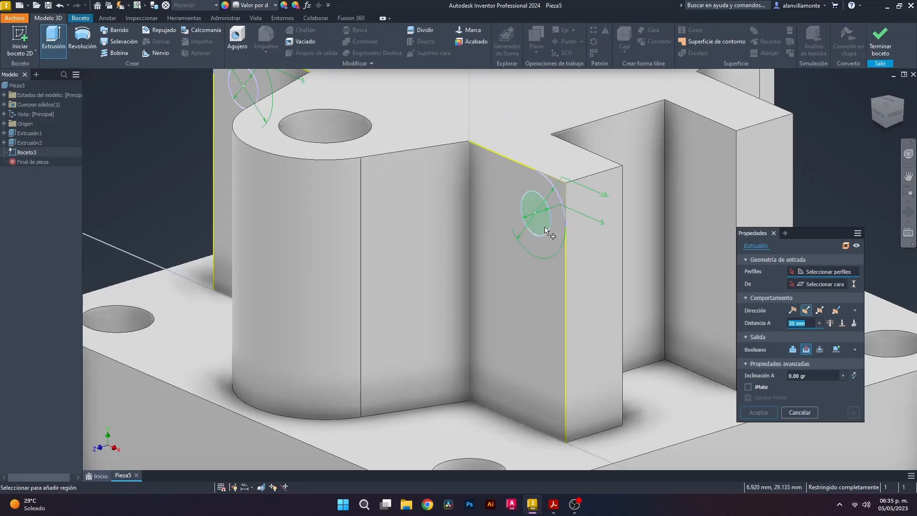
click(538, 212)
click(542, 174)
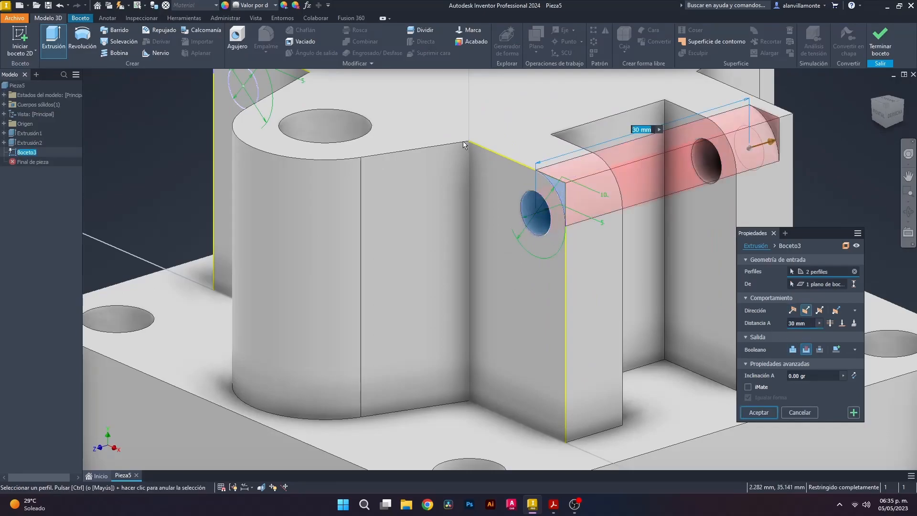
shift+middle_drag(462, 141, 500, 262)
click(288, 113)
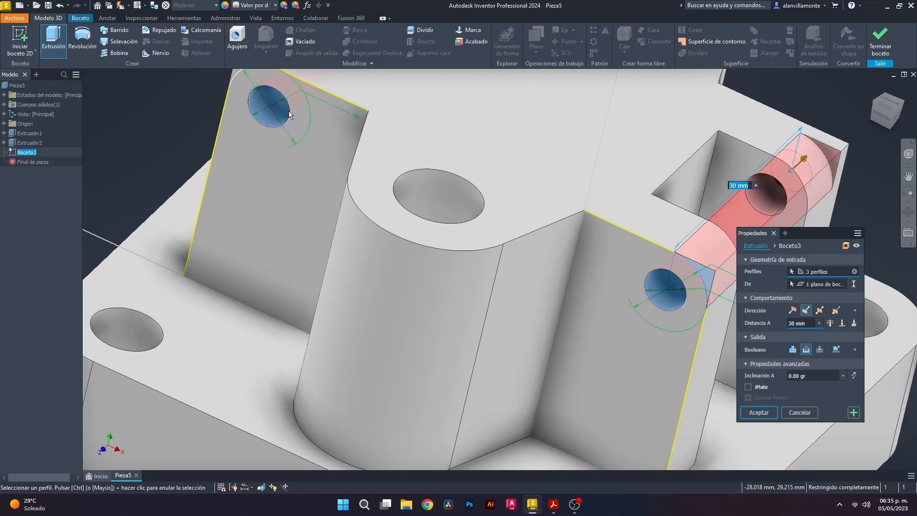
scroll(286, 107, up, 6)
scroll(274, 91, down, 3)
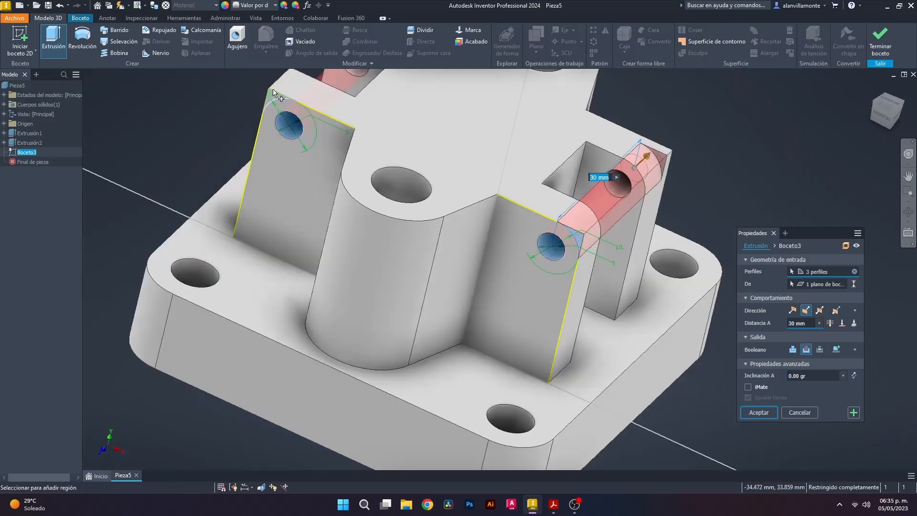
click(275, 97)
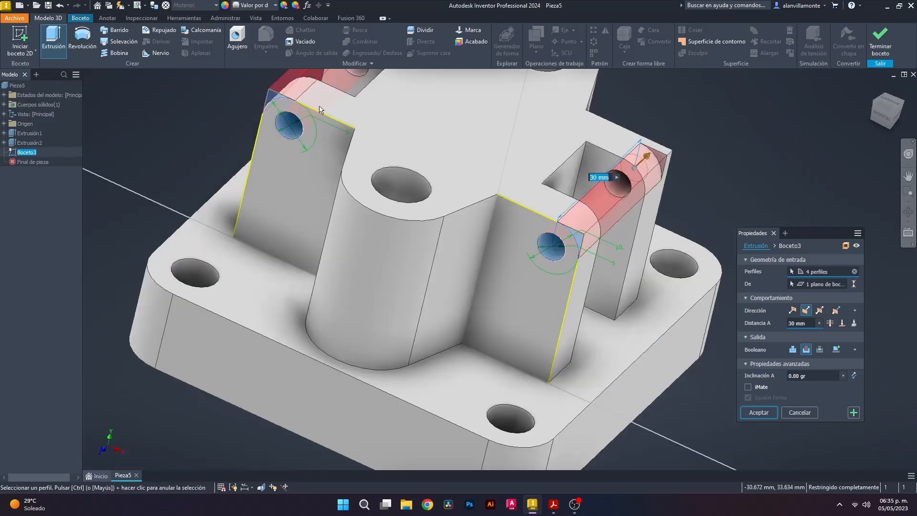
Step: Set the cut's extent to through all and apply it to form the holes and rounded corners in all four lugs
click(842, 324)
click(854, 324)
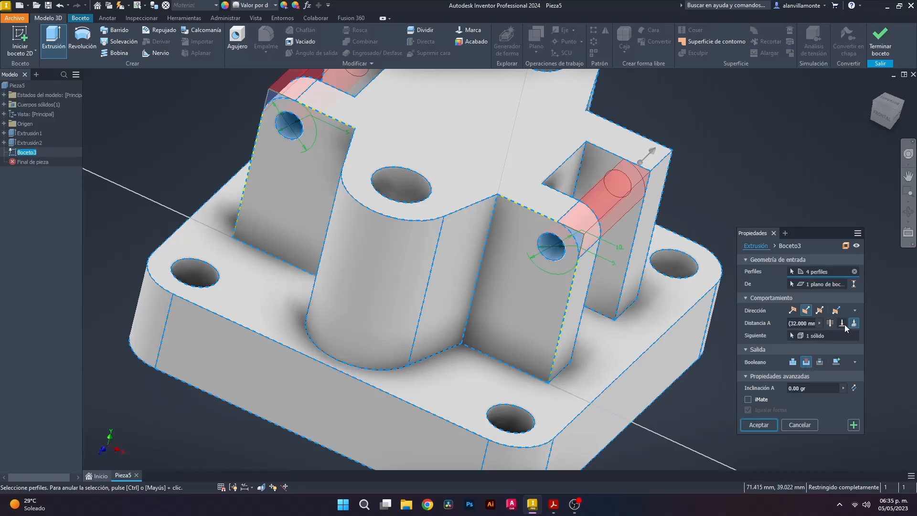
click(832, 324)
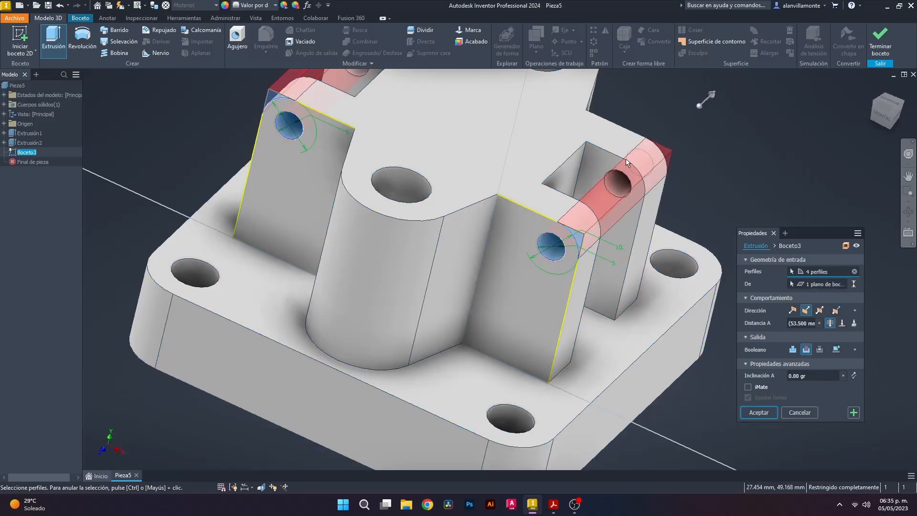
shift+middle_drag(725, 122, 628, 294)
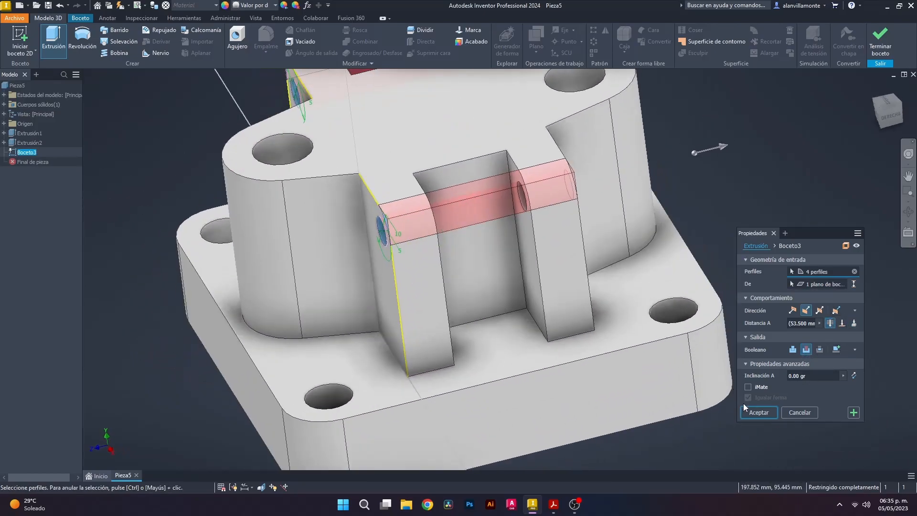
click(748, 409)
mouse_move(681, 180)
shift+middle_down()
mouse_move(757, 161)
mouse_move(811, 171)
mouse_move(768, 147)
mouse_move(694, 180)
shift+middle_up()
scroll(484, 135, down, 3)
scroll(484, 135, up, 3)
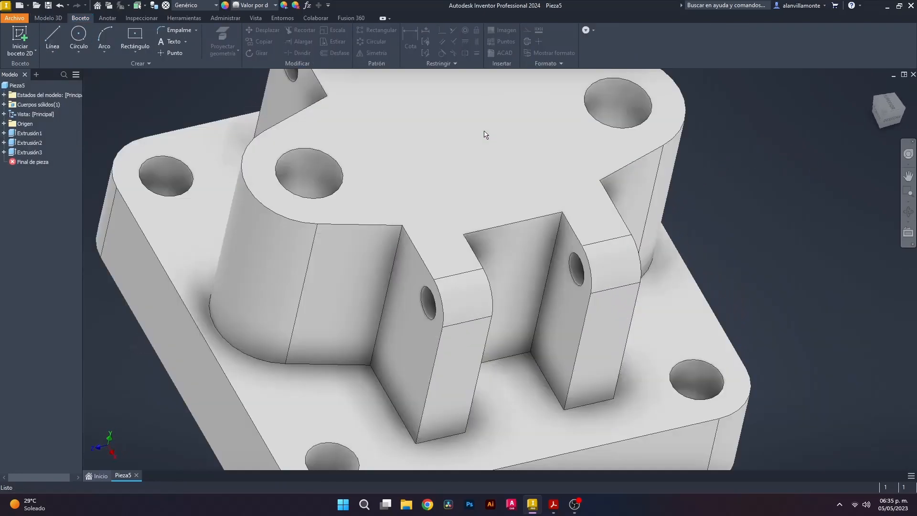
Step: Consult the PDF drawing, then sketch a 46 mm diameter circle centred on the underside of the base plate
click(459, 152)
click(553, 504)
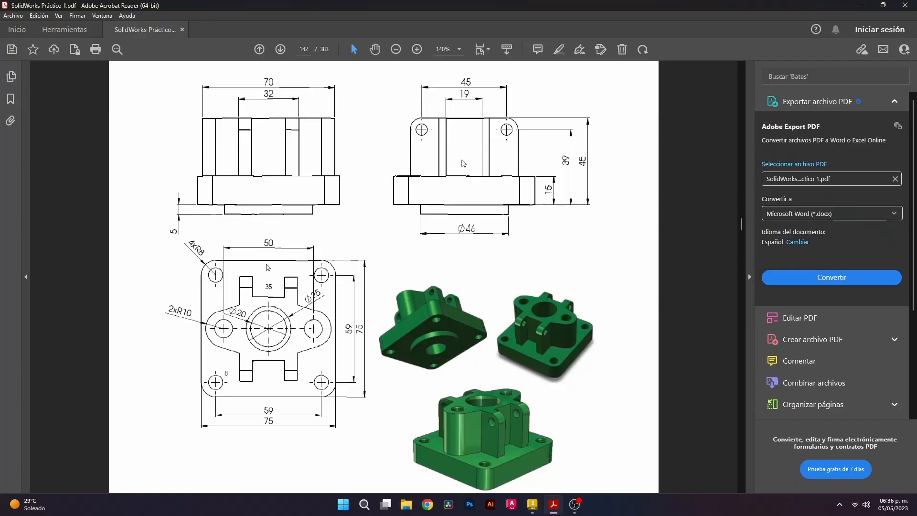
key(alt+Tab)
click(742, 234)
scroll(738, 236, down, 5)
shift+middle_drag(754, 285, 731, 203)
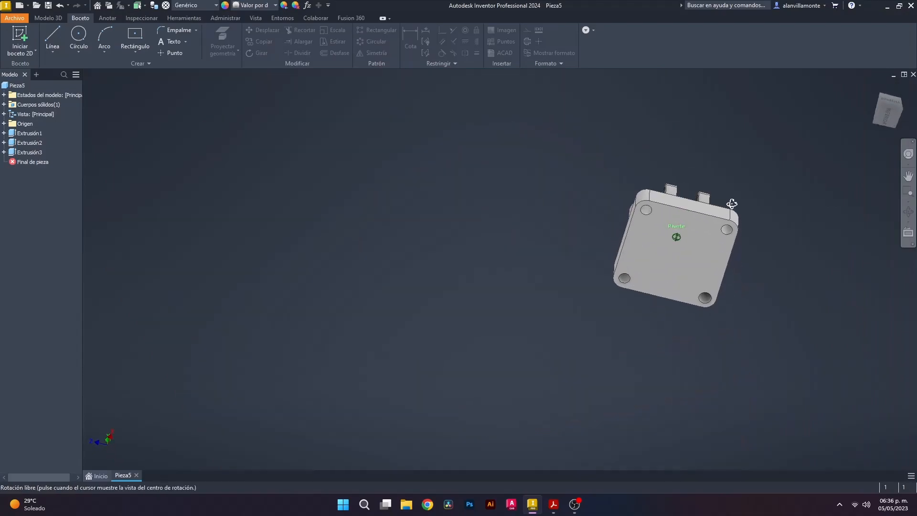
click(699, 243)
click(79, 34)
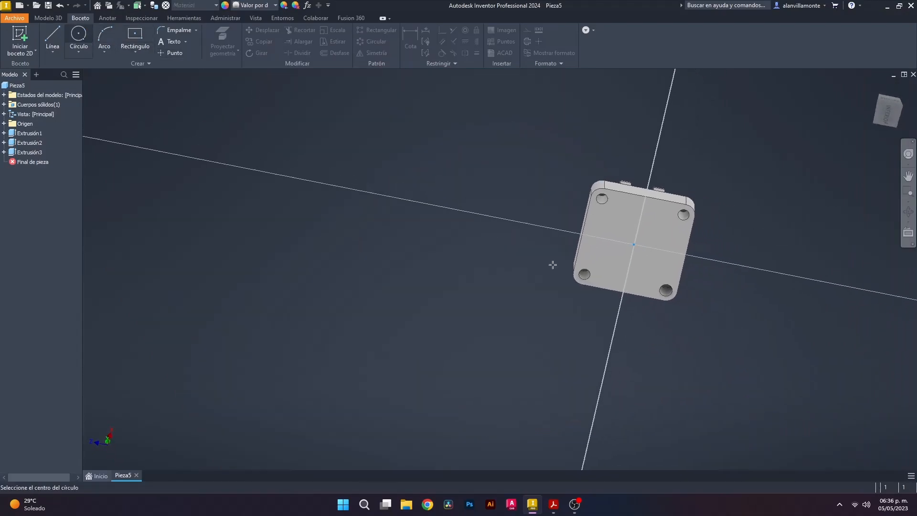
click(499, 269)
text(46)
key(Return)
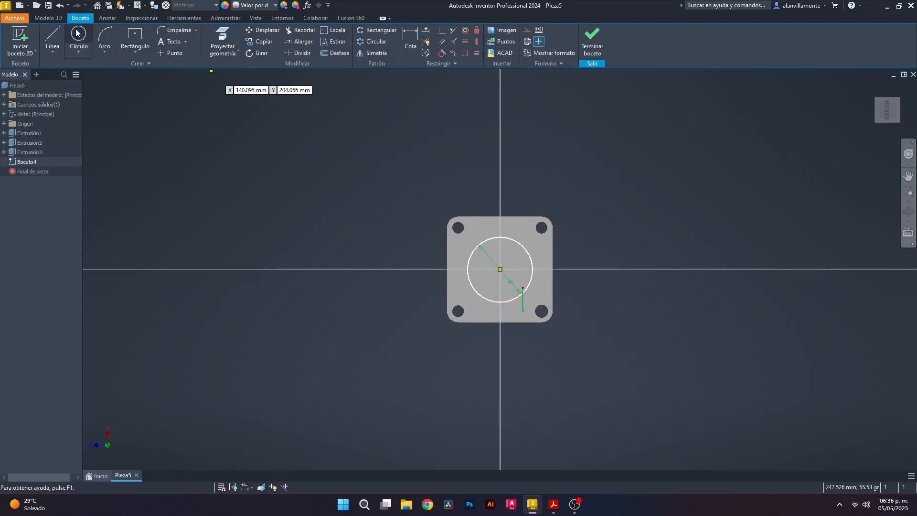
Step: Extrude the 46 mm circle 5 mm outward from the underside of the base plate, joining it to the body
click(48, 18)
click(53, 38)
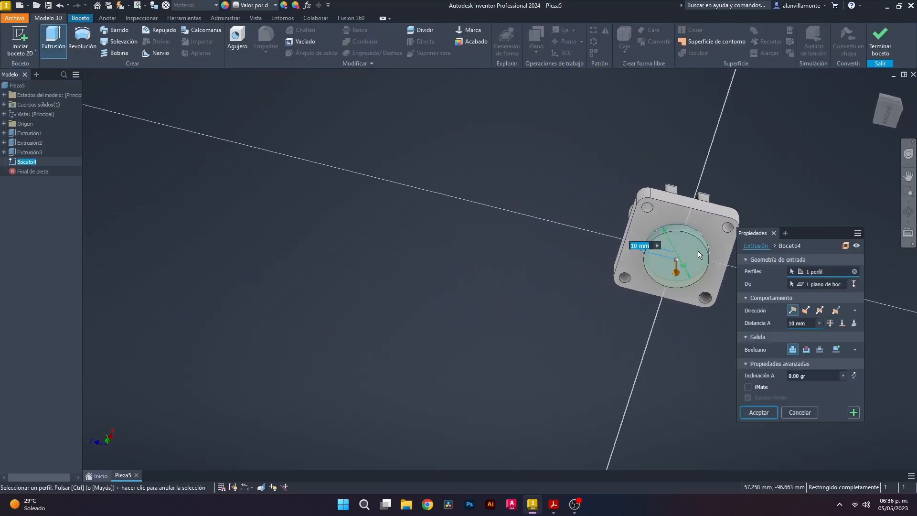
key(Return)
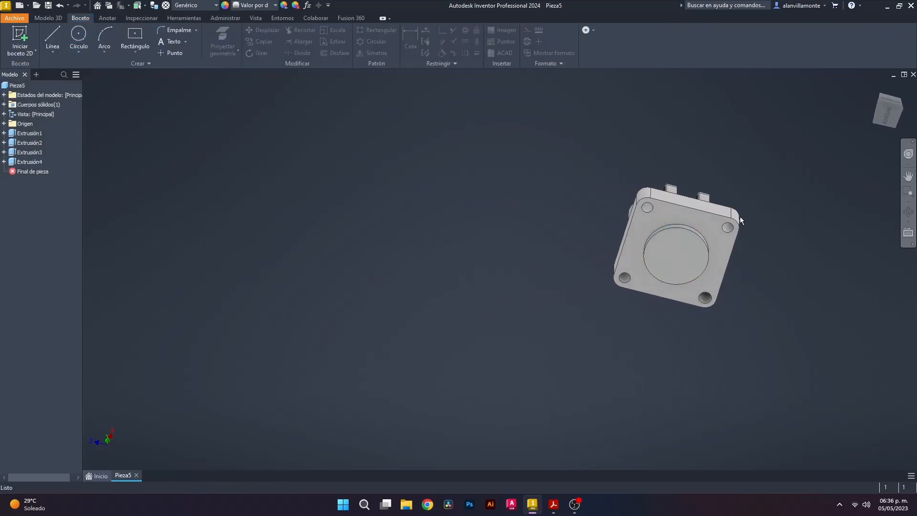
Step: Sketch a 20 mm diameter circle on the upper face of the central boss, centred on the origin
shift+middle_drag(842, 175, 768, 259)
click(690, 229)
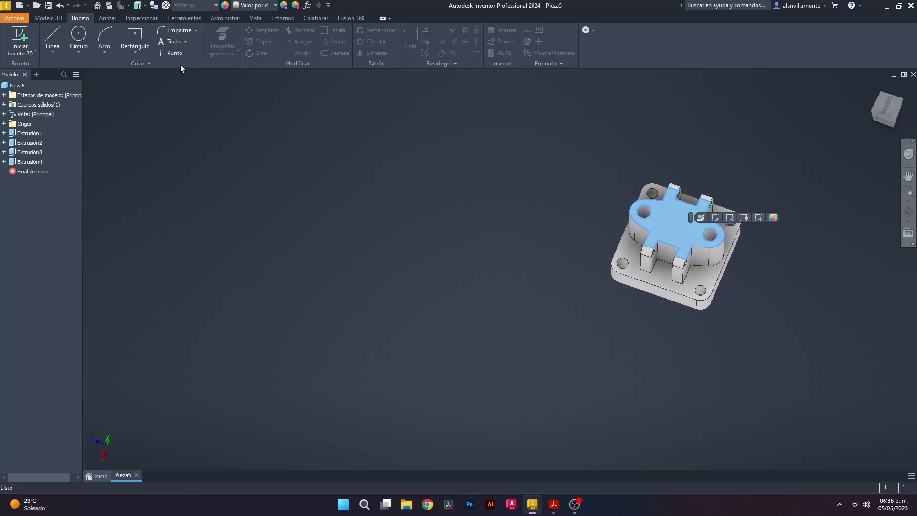
click(79, 37)
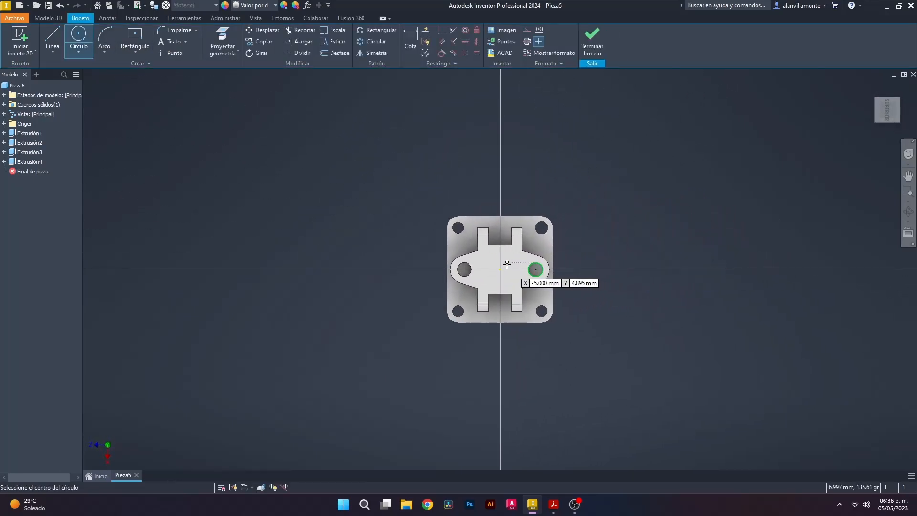
key(Return)
Step: Extrude the 20 mm circle as a through-all cut to form the central bore through the part
click(59, 21)
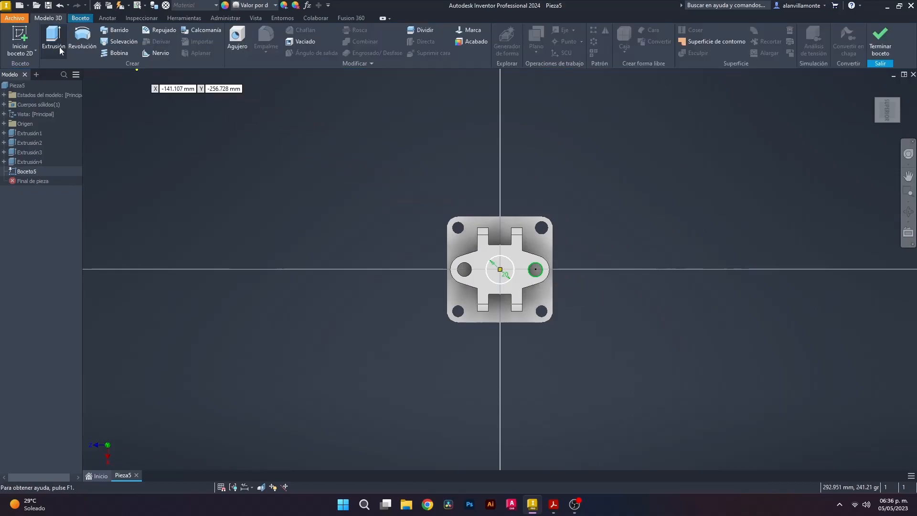
click(59, 47)
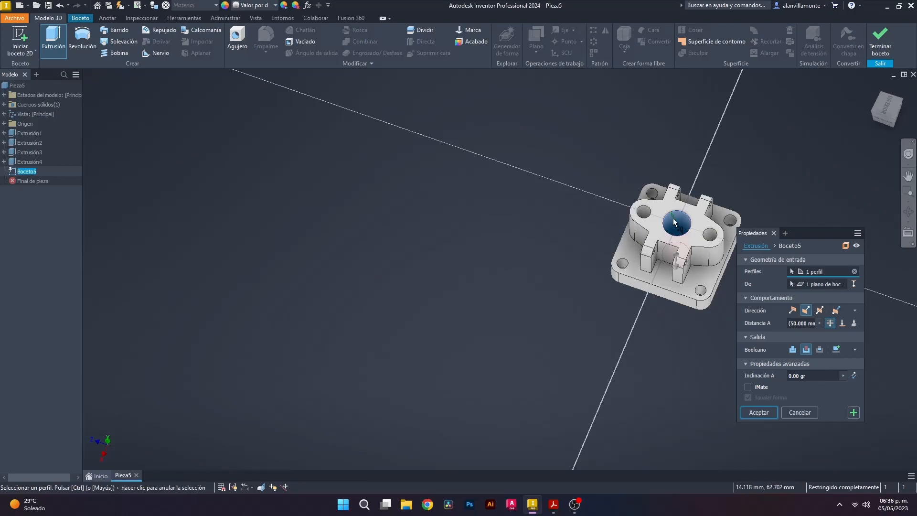
shift+middle_drag(714, 238, 654, 226)
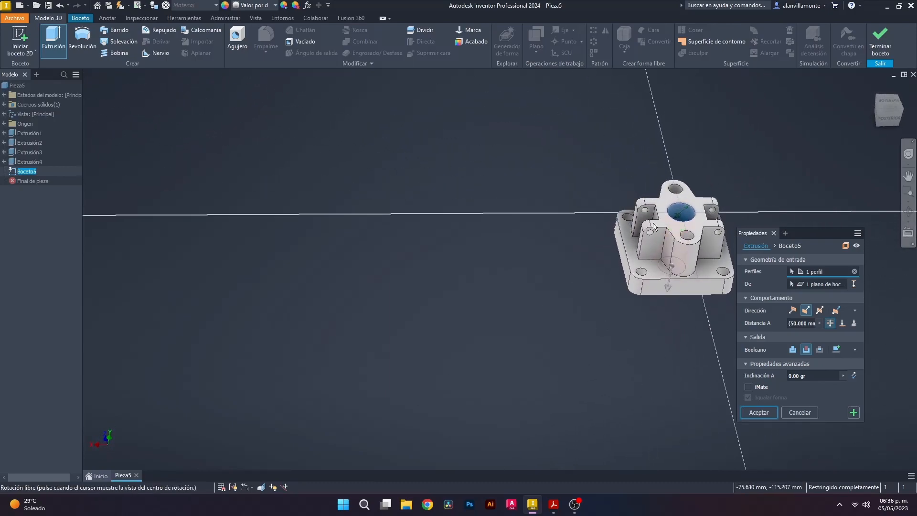
click(755, 413)
Step: Inspect the part from several sides and compare it with the views in the PDF drawing
shift+middle_drag(785, 262, 585, 168)
scroll(636, 206, up, 3)
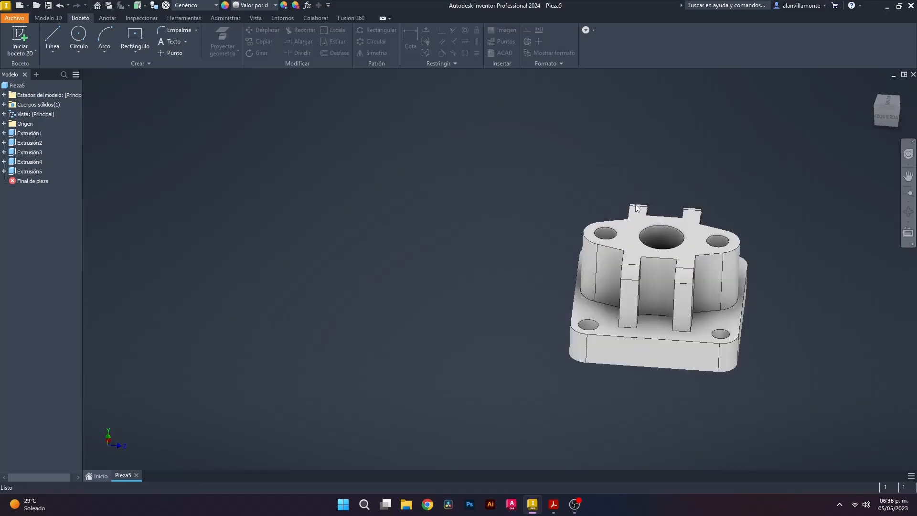
shift+middle_drag(726, 182, 727, 155)
shift+middle_drag(885, 241, 659, 285)
click(553, 504)
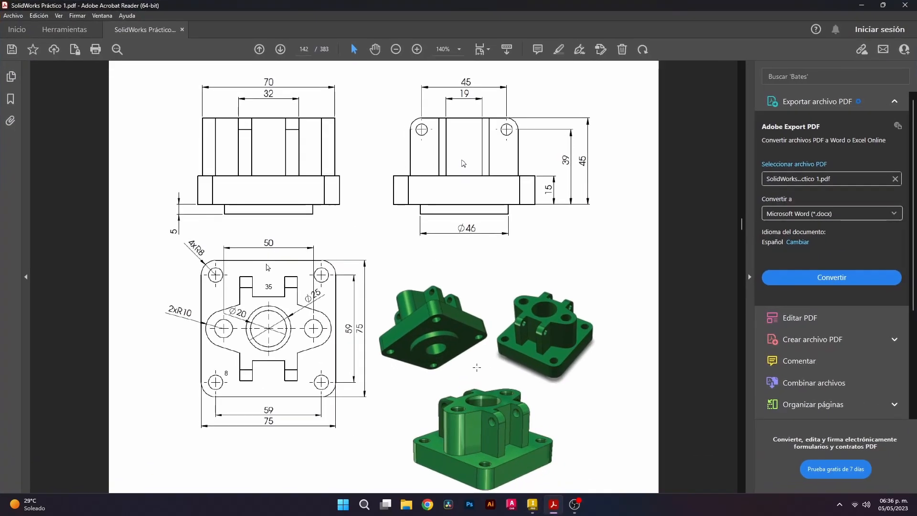
click(533, 504)
Step: Select the entire part and apply a green appearance to it
drag(488, 121, 798, 408)
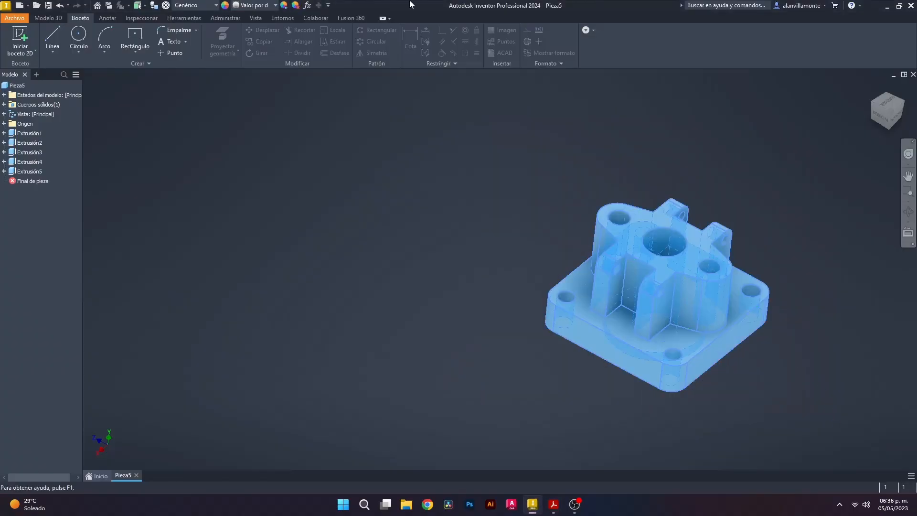
click(314, 158)
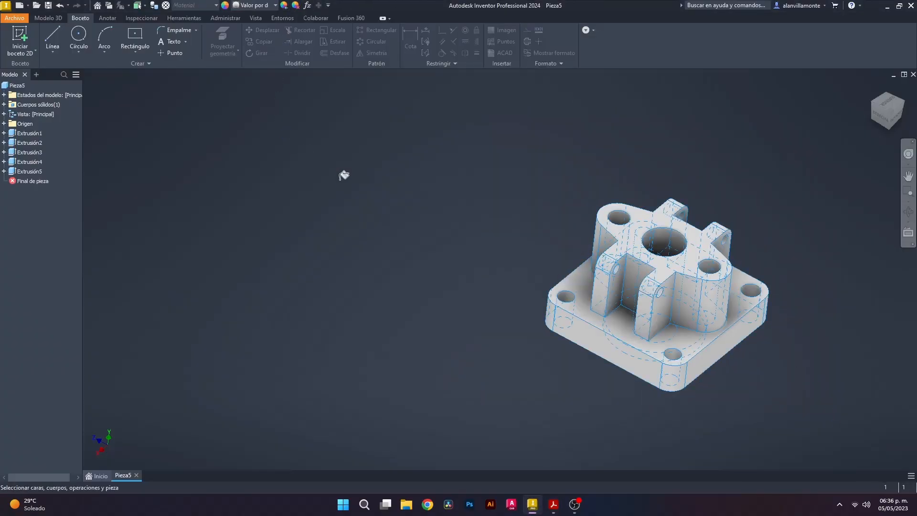
mouse_move(517, 123)
mouse_down()
mouse_move(516, 111)
mouse_move(540, 114)
mouse_up()
click(572, 132)
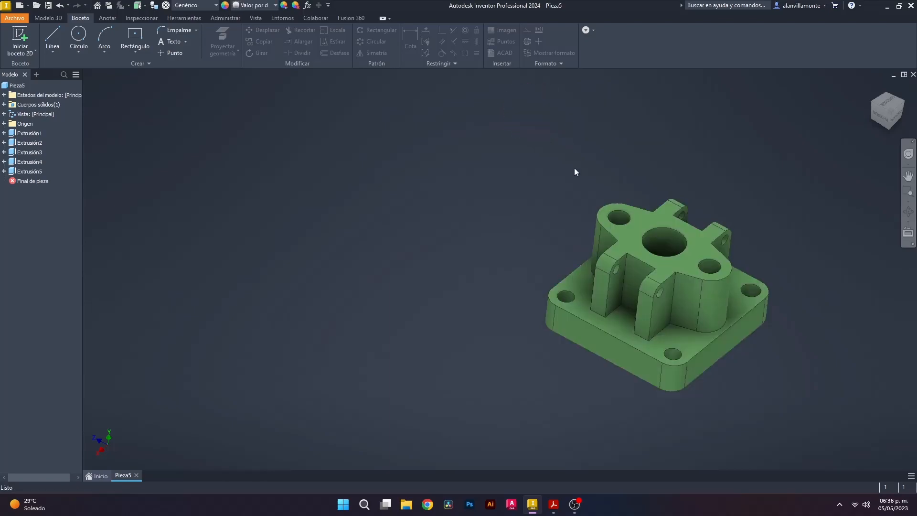
Step: Examine the green part up close and from the side, finishing in an isometric view
scroll(794, 322, up, 5)
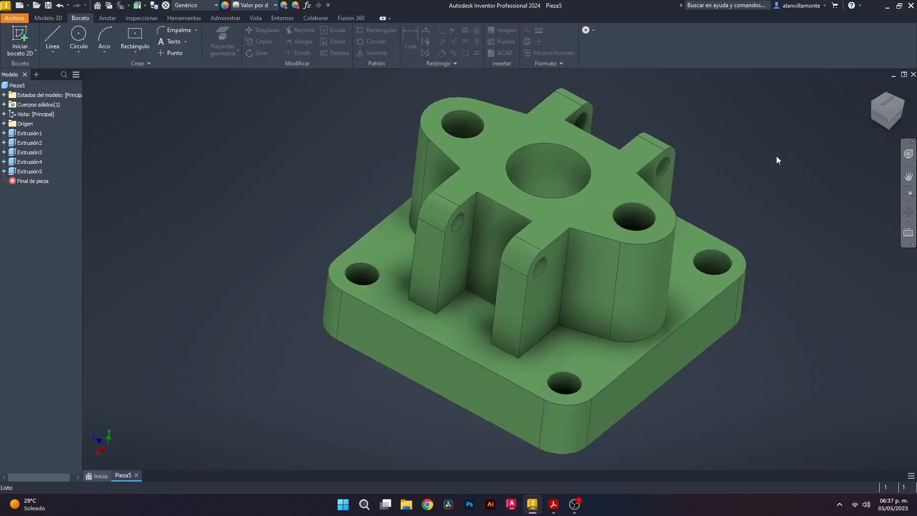
mouse_move(742, 207)
shift+middle_down()
mouse_move(672, 264)
mouse_move(636, 240)
mouse_move(563, 242)
mouse_move(515, 218)
mouse_move(528, 160)
mouse_move(516, 190)
mouse_move(511, 273)
mouse_move(555, 283)
mouse_move(591, 250)
mouse_move(506, 225)
mouse_move(420, 235)
mouse_move(433, 211)
mouse_move(537, 198)
mouse_move(557, 225)
mouse_move(506, 213)
mouse_move(577, 212)
shift+middle_up()
click(888, 117)
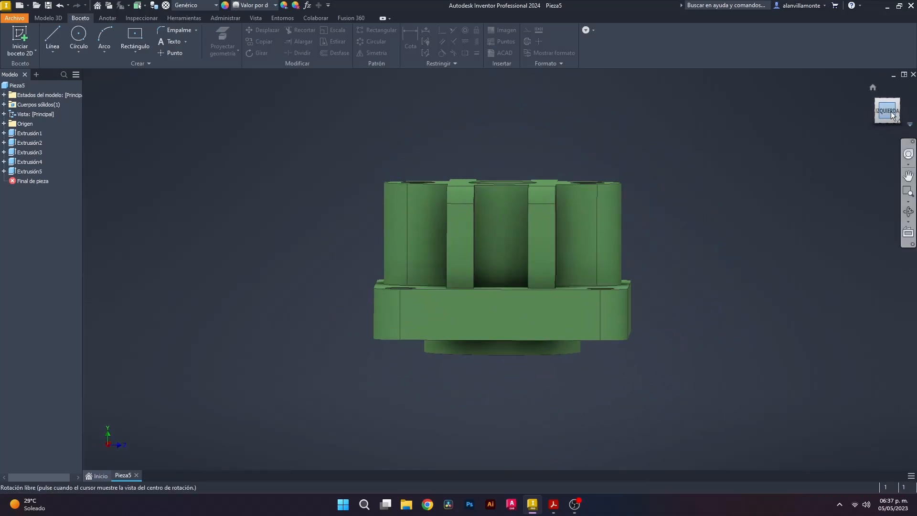
click(897, 102)
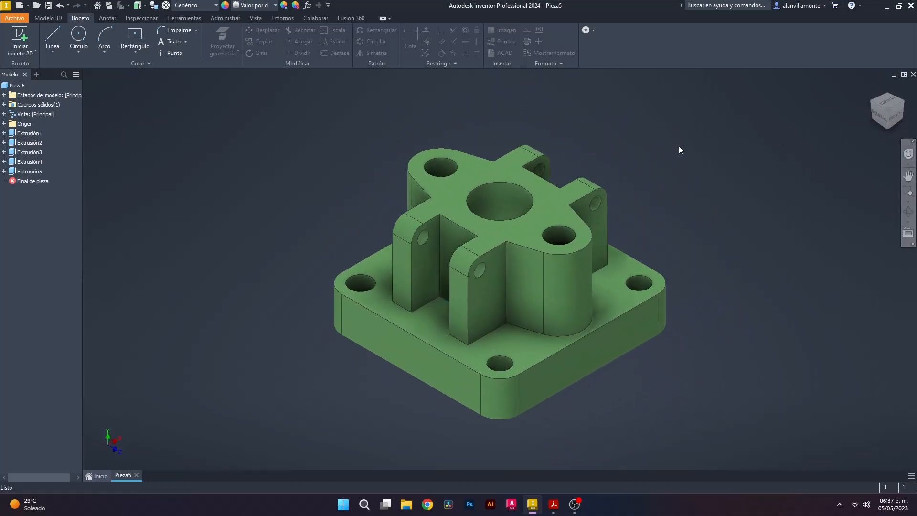